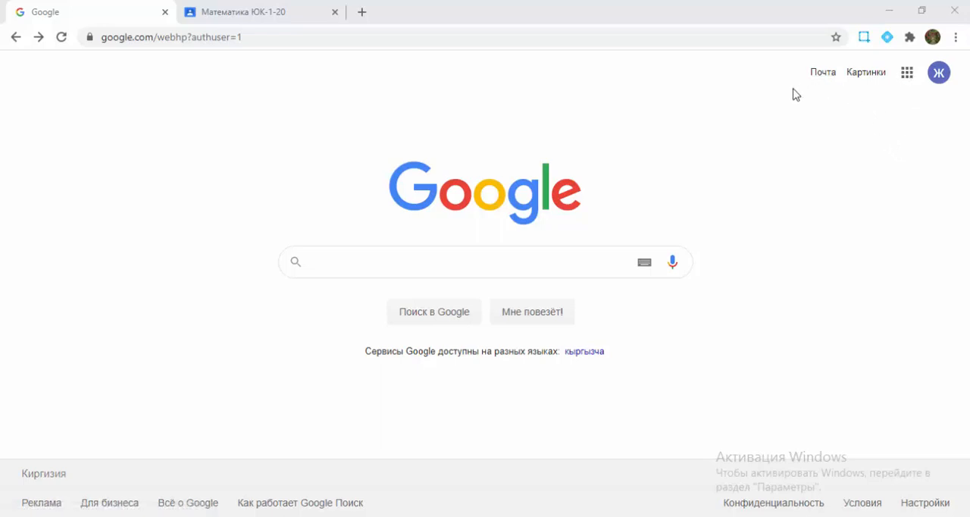
Step: Open Google Classroom (Класс) from the list of Google apps
click(906, 74)
scroll(854, 242, down, 5)
scroll(834, 269, down, 1)
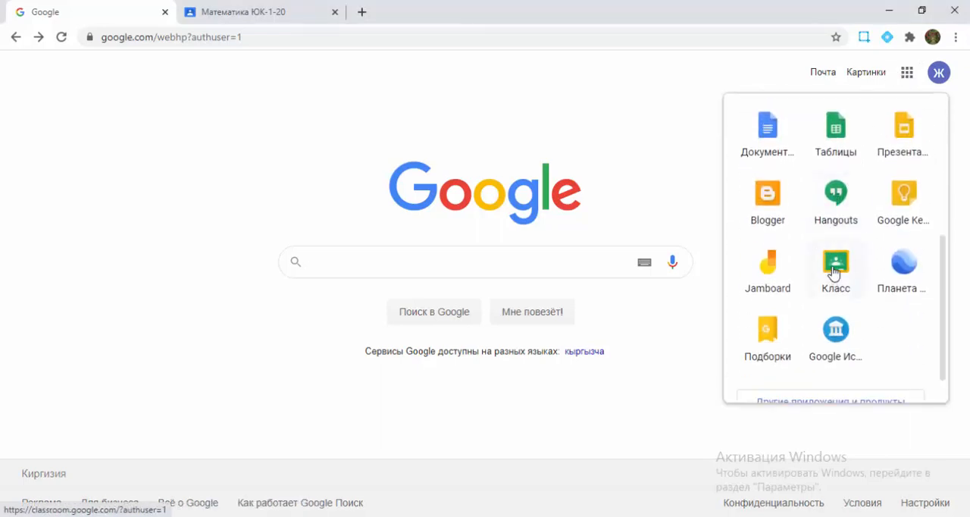
click(835, 265)
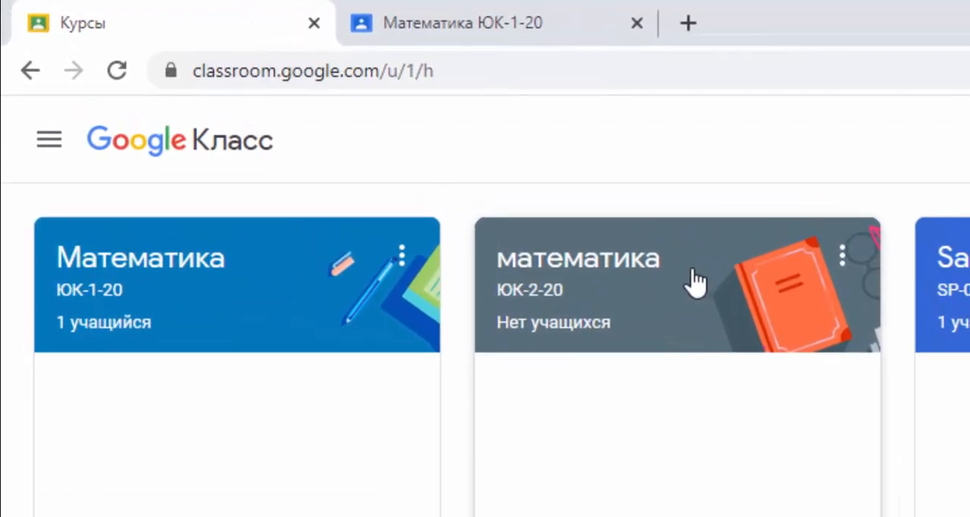
Step: Rename the ЮК-2-20 course to "Математика" with a capital letter and save the change
click(843, 257)
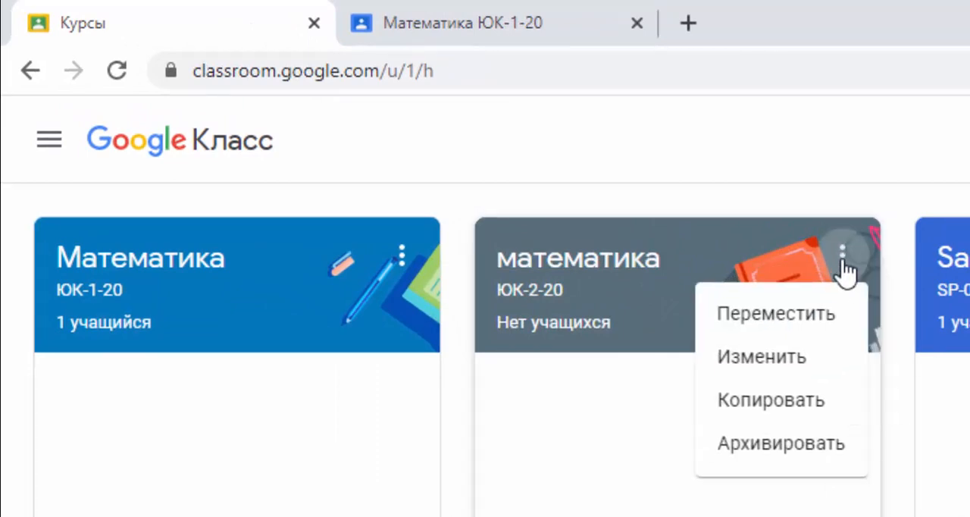
click(779, 367)
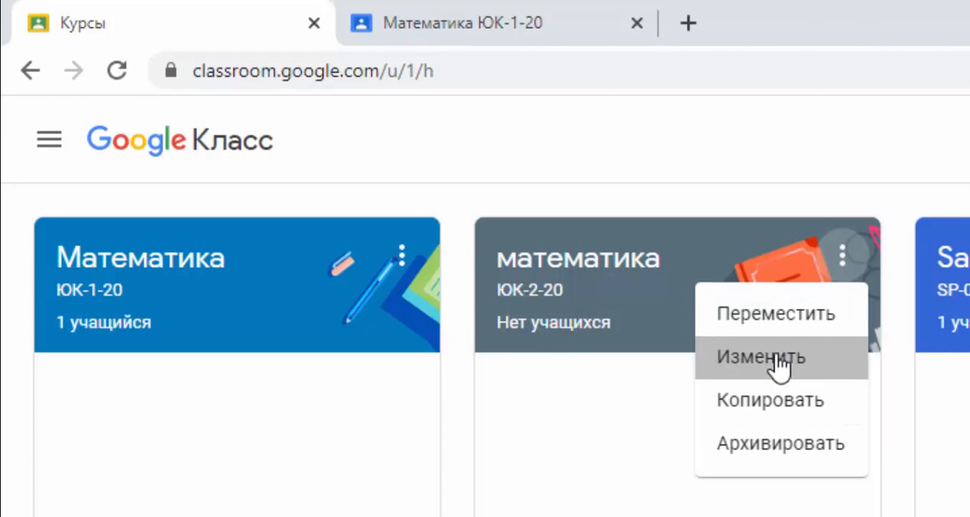
click(605, 392)
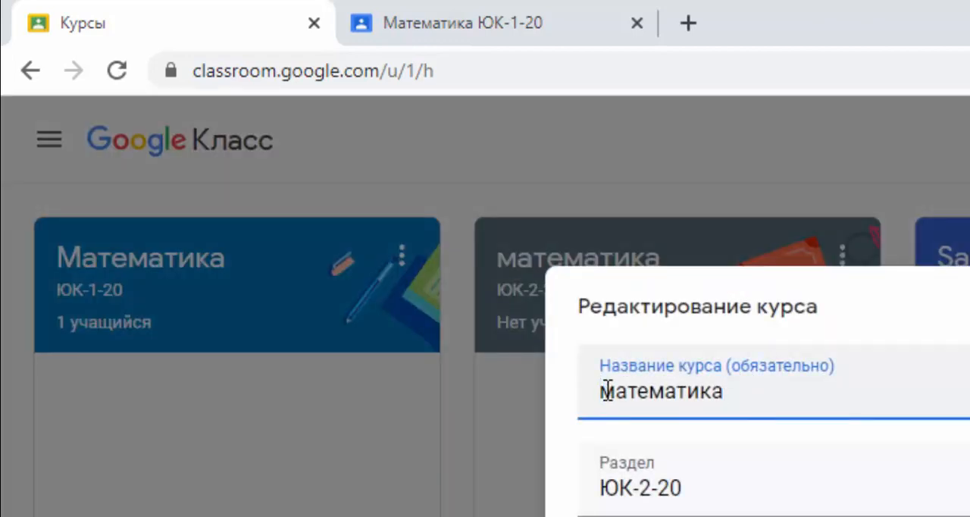
key(Delete)
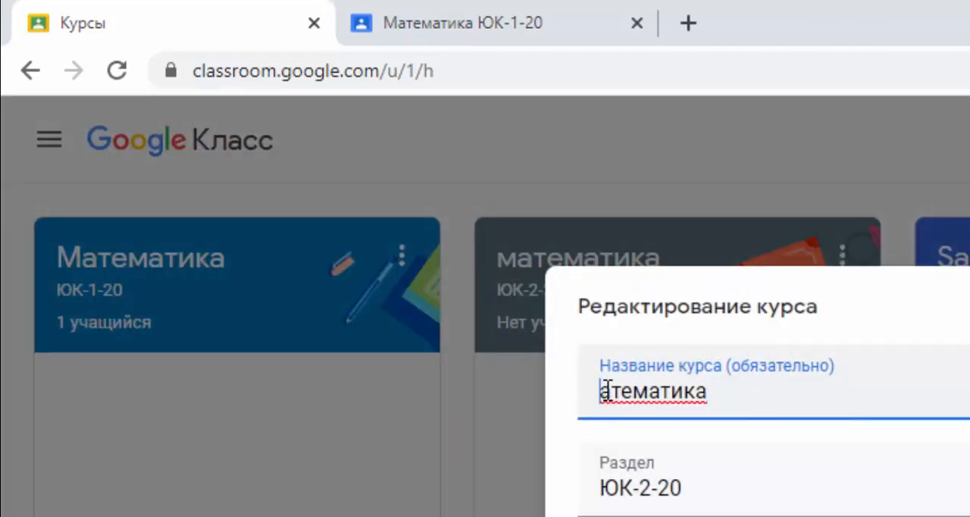
text(М)
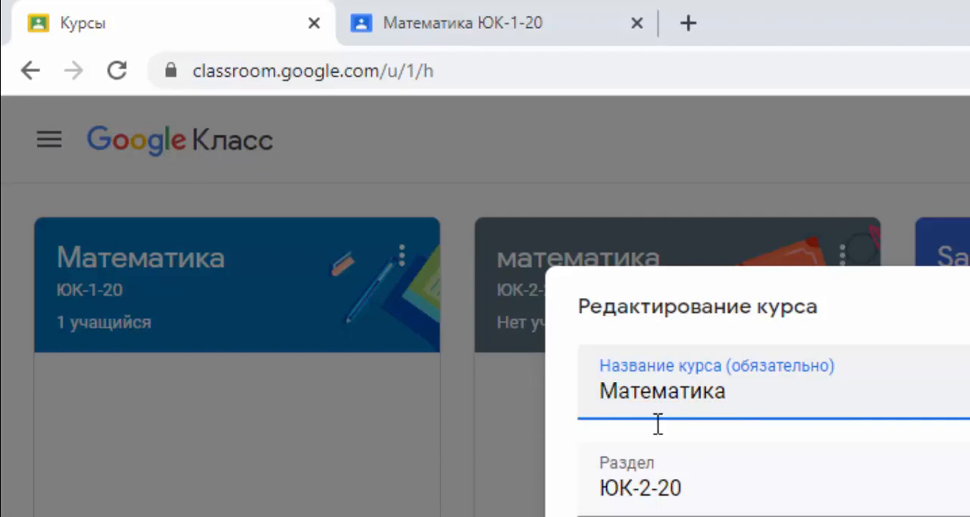
click(691, 438)
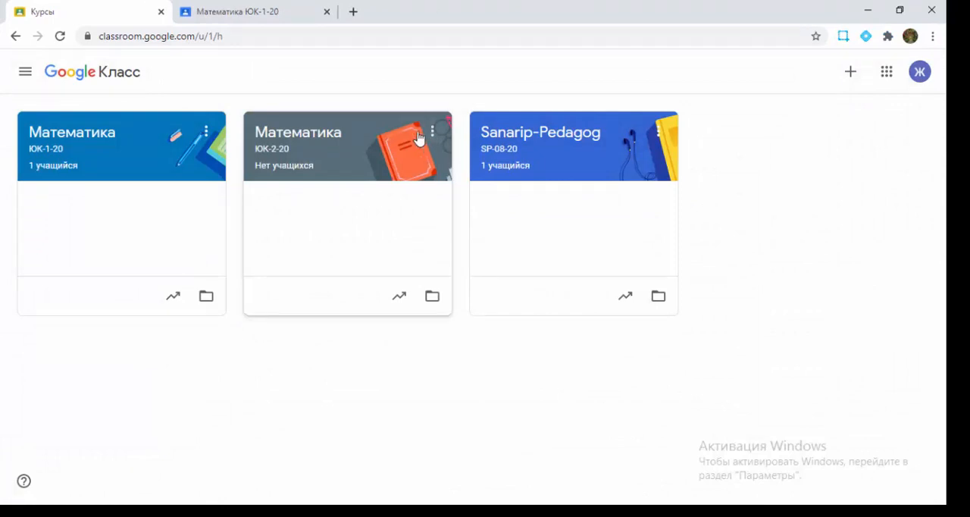
Step: Open the ЮК-2-20 course, browse the theme gallery and apply the pink graph-and-calculator theme from Math & Science
double_click(383, 127)
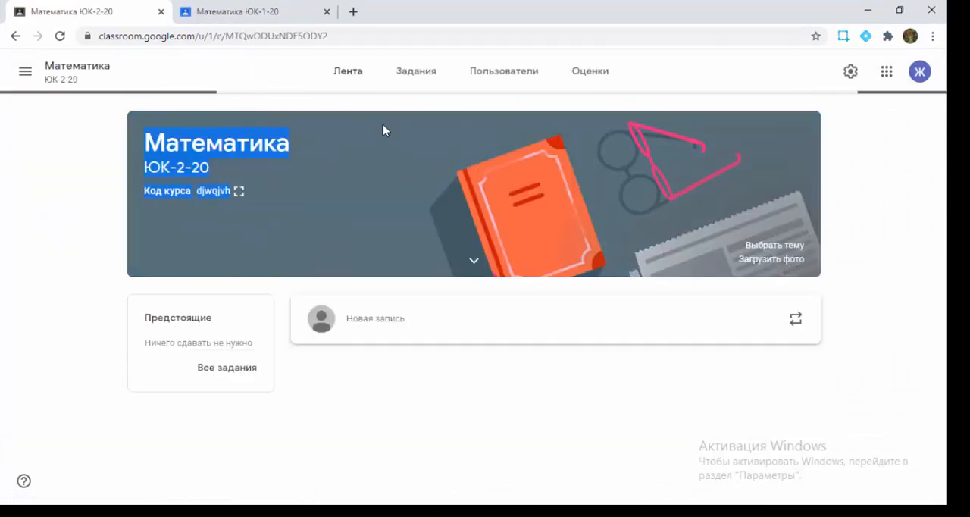
click(781, 246)
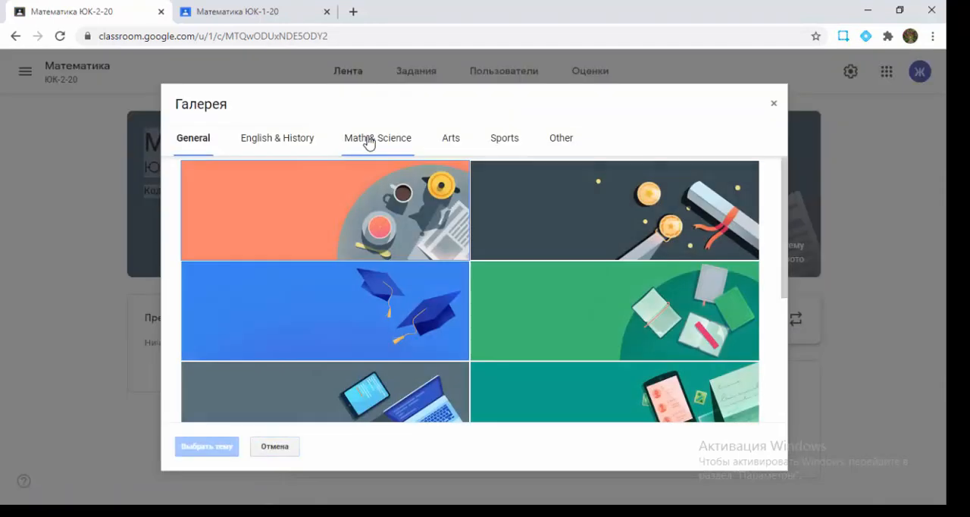
click(366, 142)
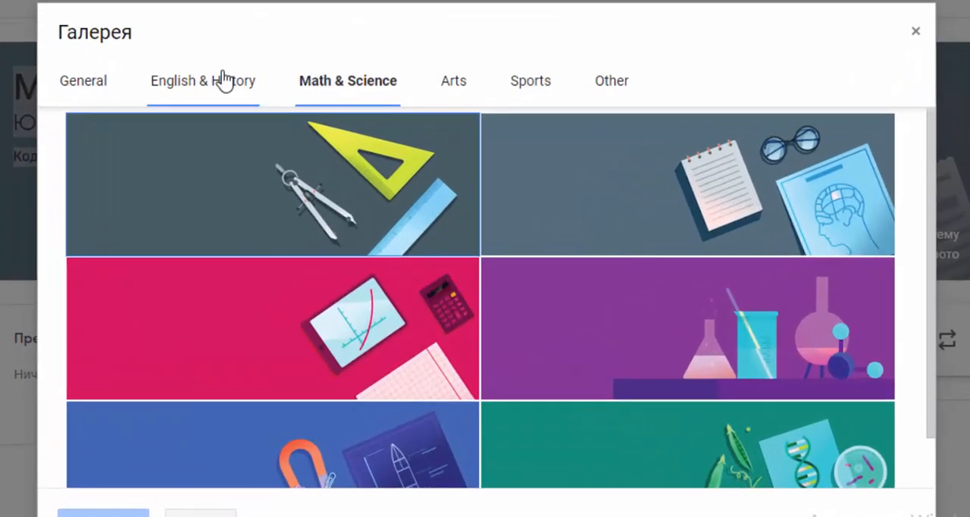
click(215, 83)
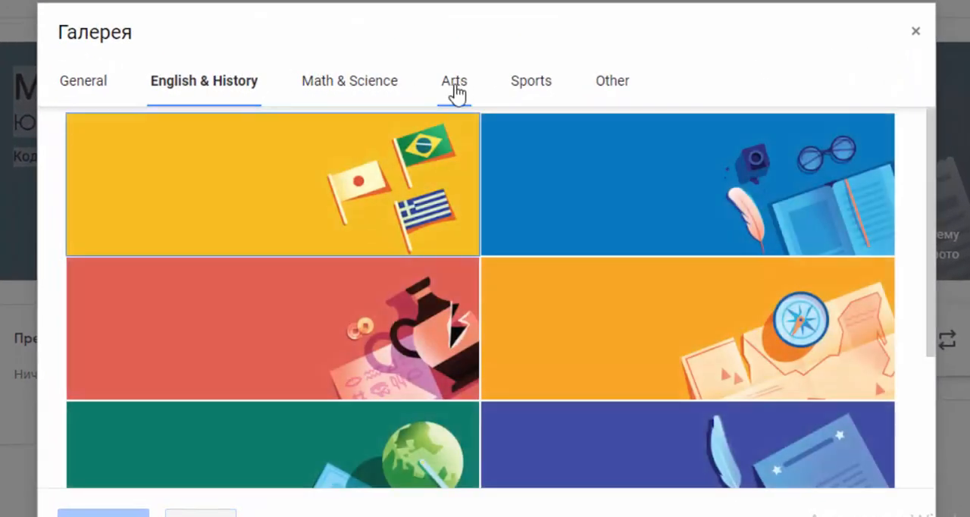
click(463, 90)
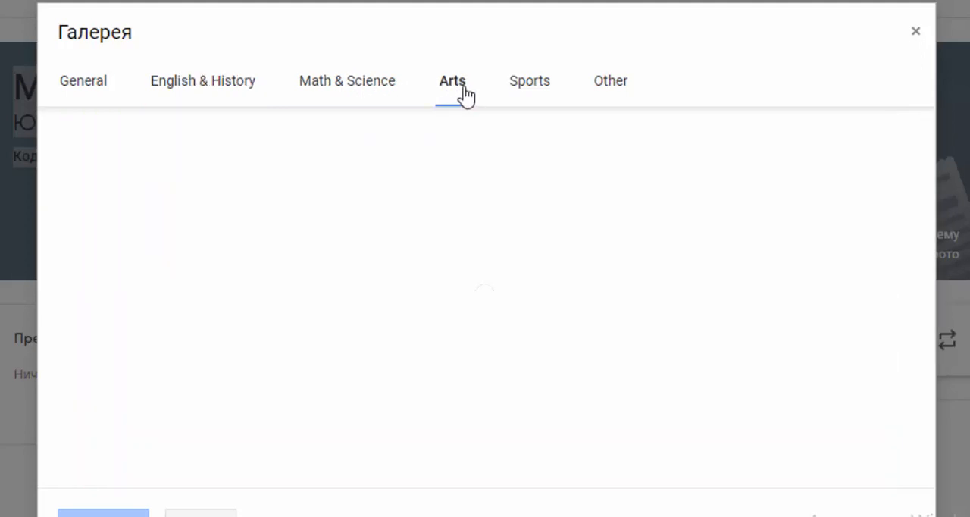
click(533, 90)
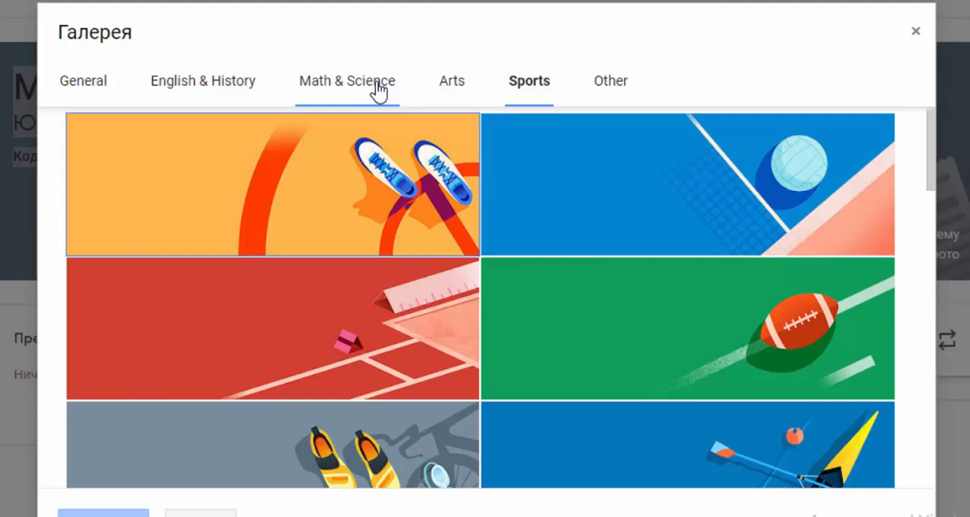
click(376, 88)
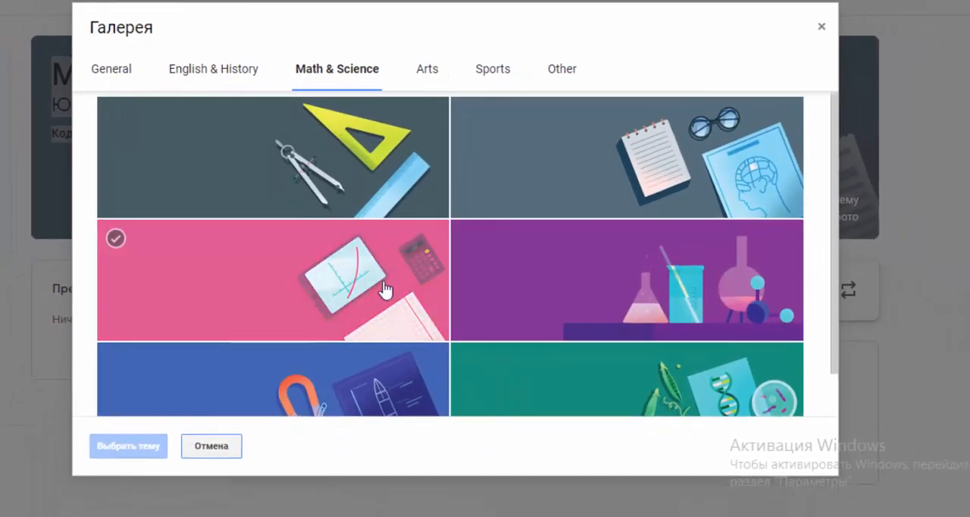
click(303, 273)
click(104, 447)
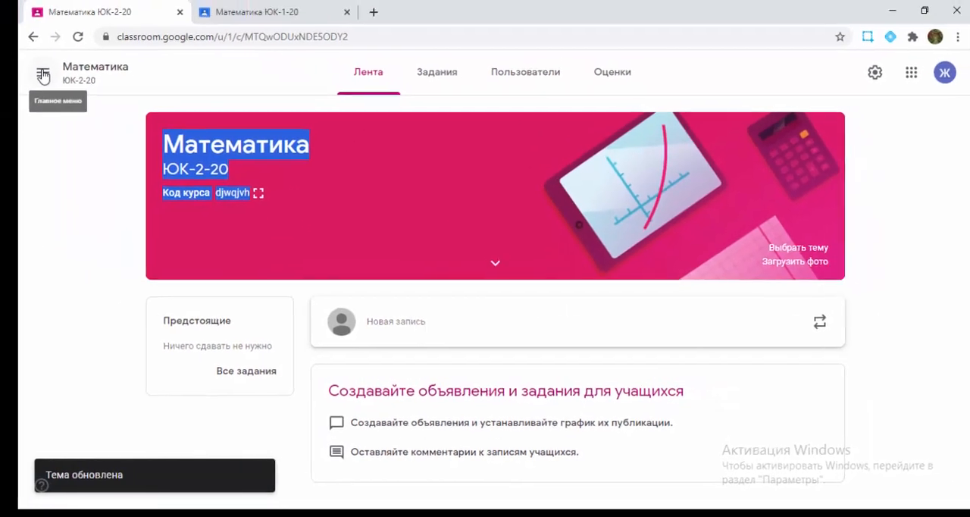
Step: Switch to the Математика ЮК-1-20 course and open its assignments page
click(67, 89)
click(165, 257)
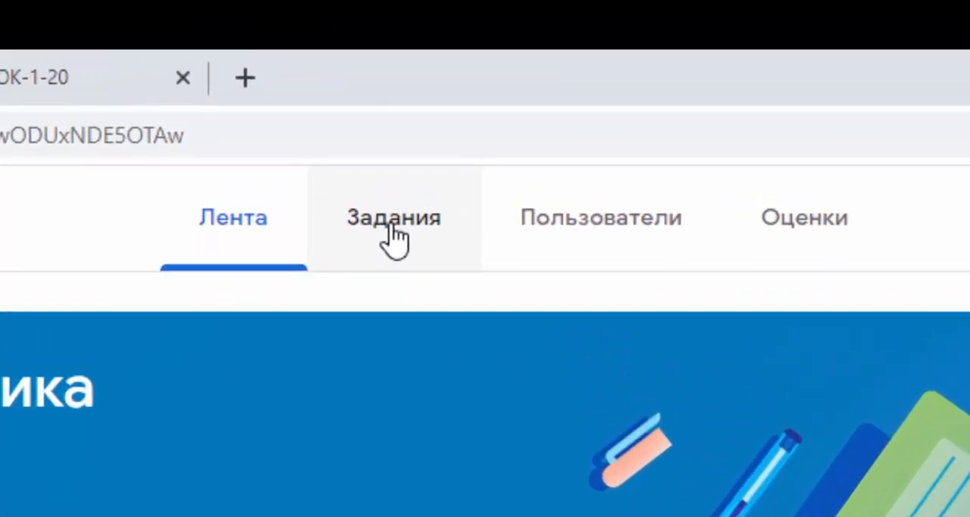
click(397, 239)
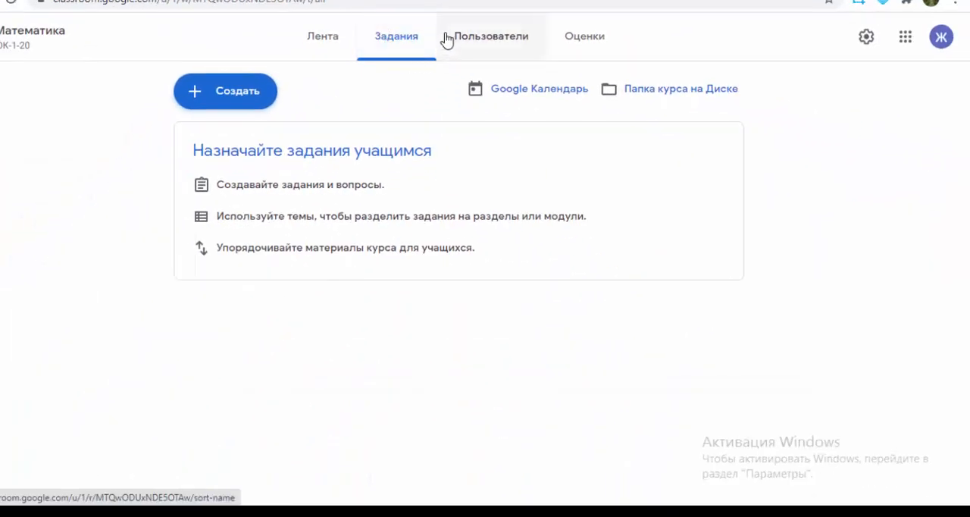
Step: Create a new assignment, dismiss the introductory tip and title the assignment "Сүрөт"
click(240, 97)
click(251, 149)
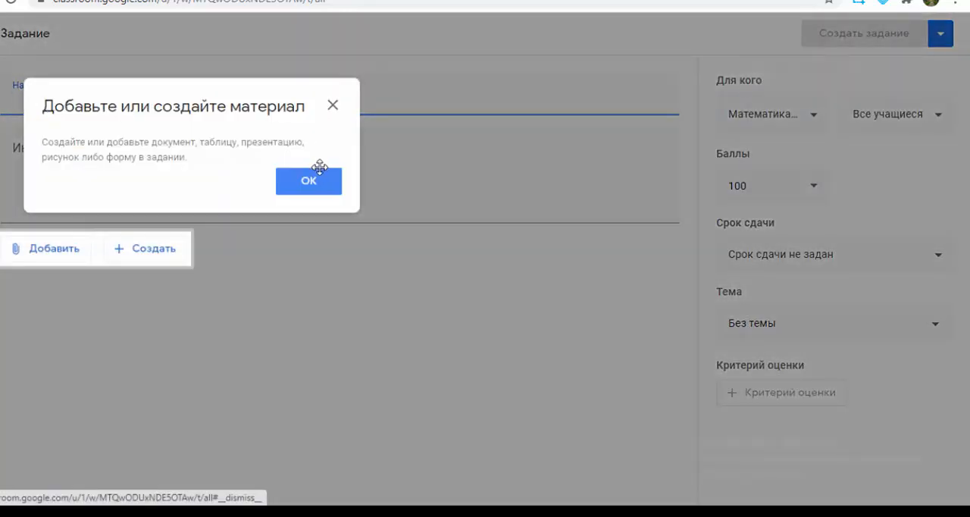
click(318, 182)
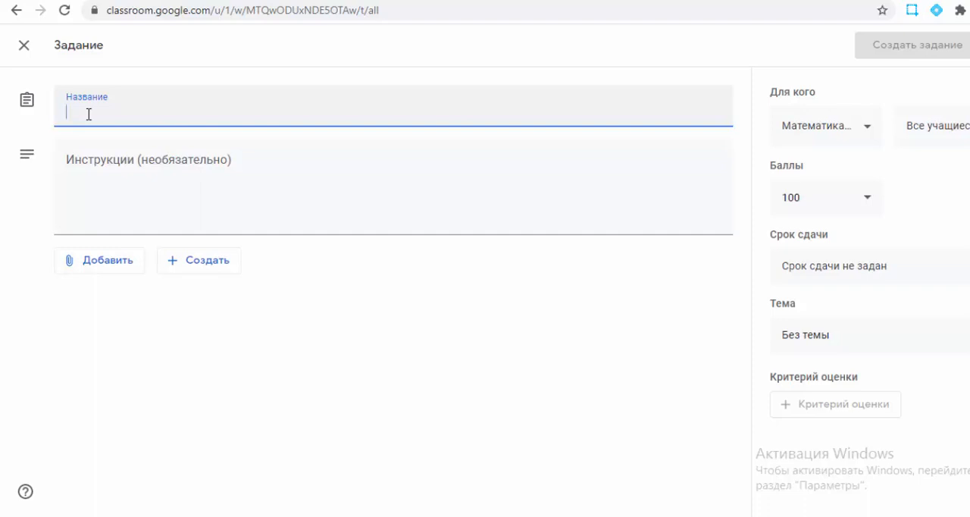
text(С)
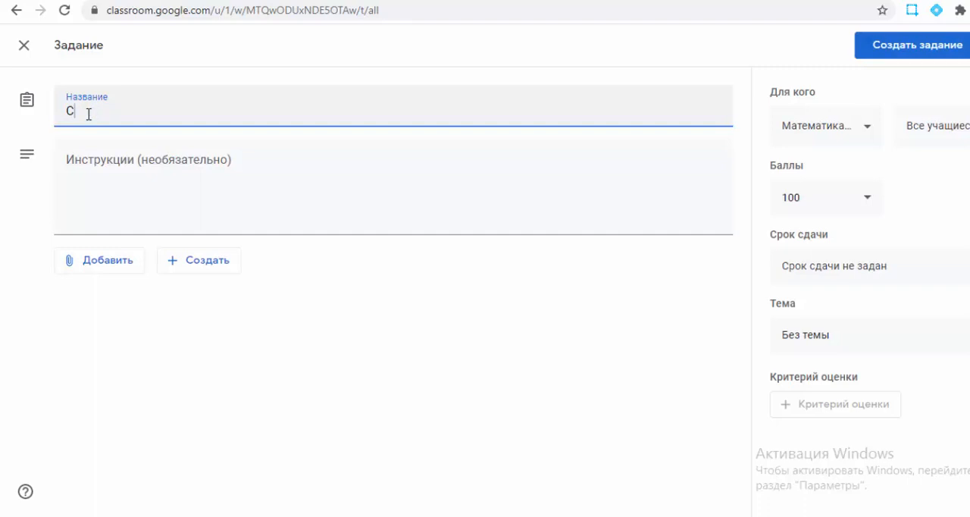
text(уурет)
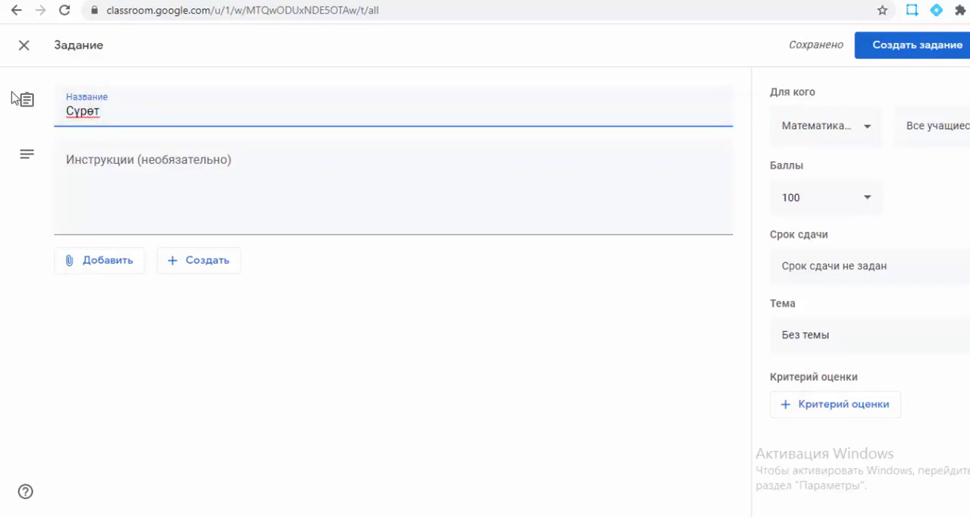
Step: Enter the assignment instructions "Ушул сүрот боюнча оз оюңду жаз"
click(71, 157)
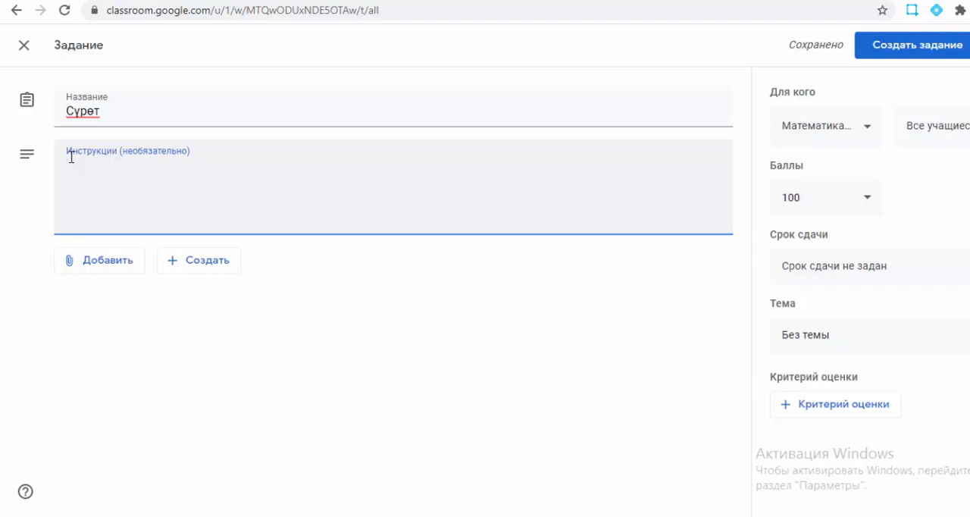
text(У)
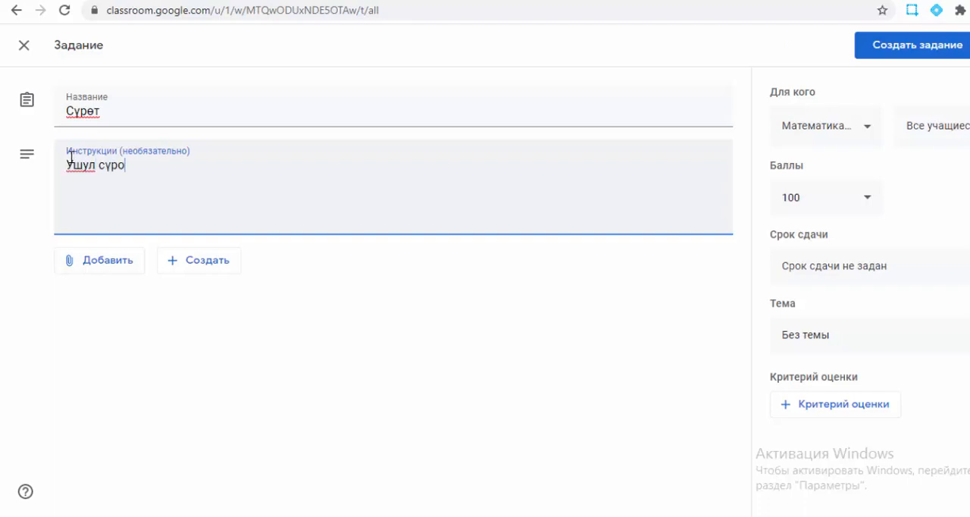
text(шул сүрот боюнча о)
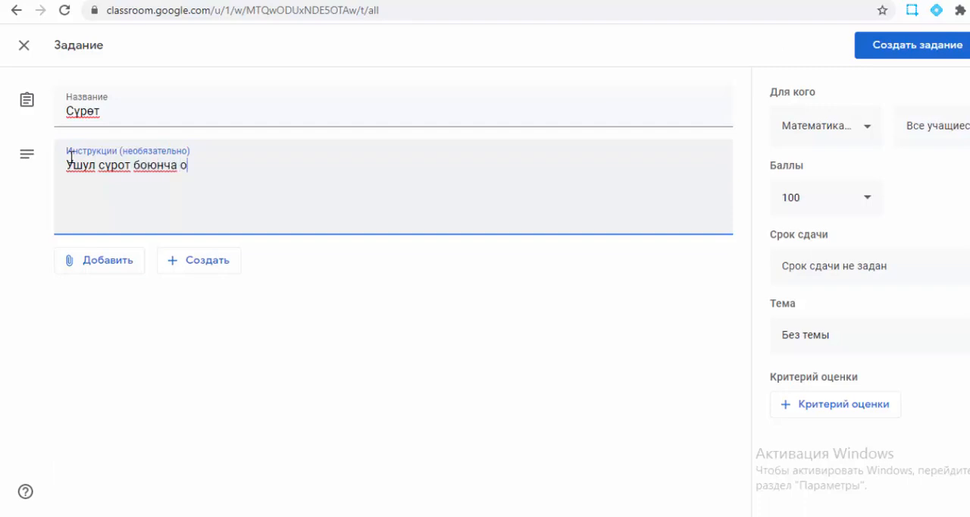
text(з )
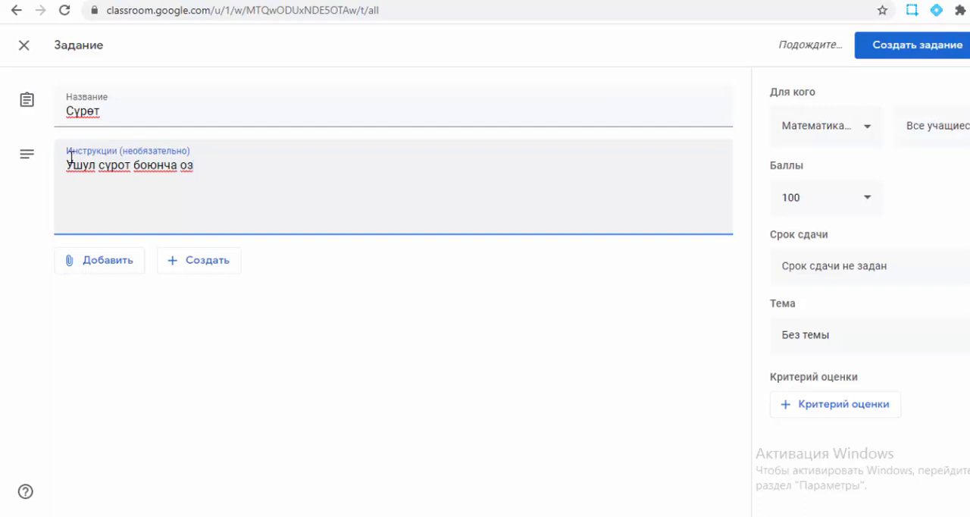
text(оюнду жаз)
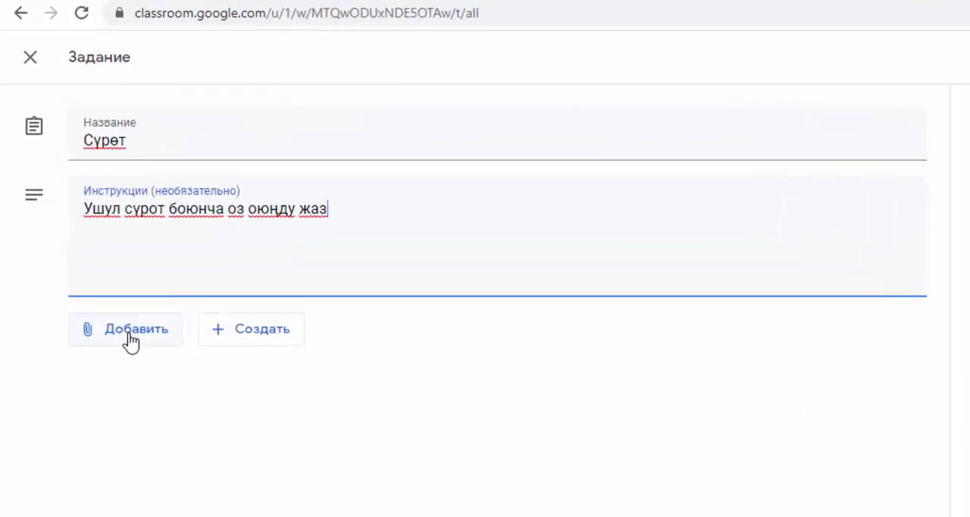
Step: Start attaching a file to the assignment and open the upload view of the Google Drive file picker
click(104, 270)
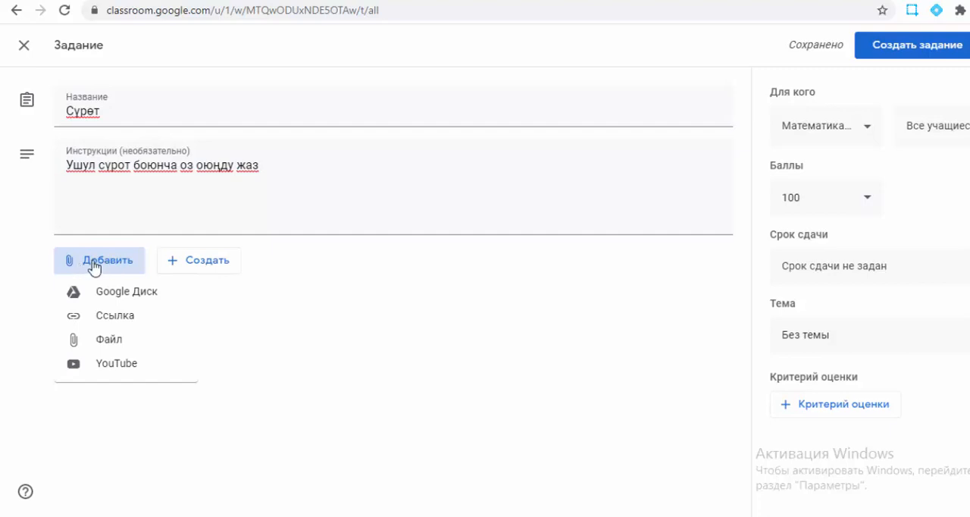
click(116, 349)
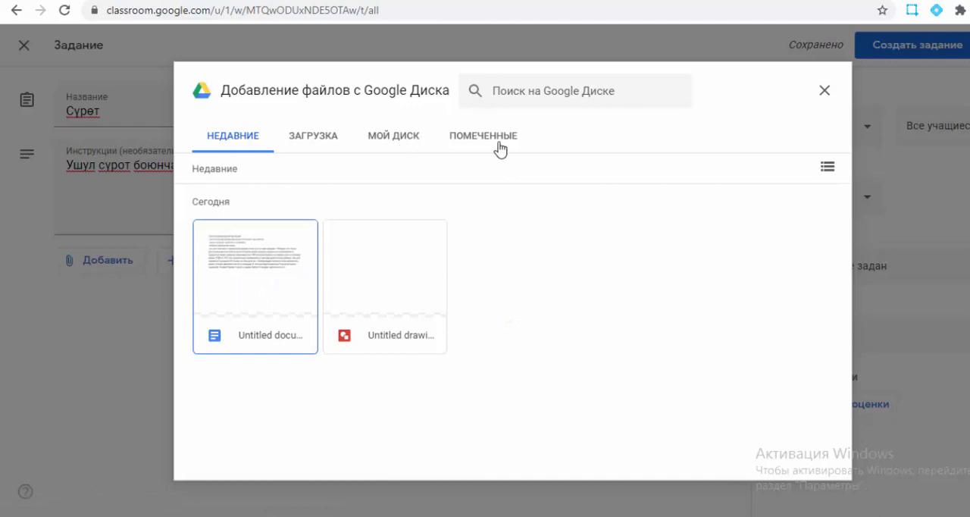
click(320, 145)
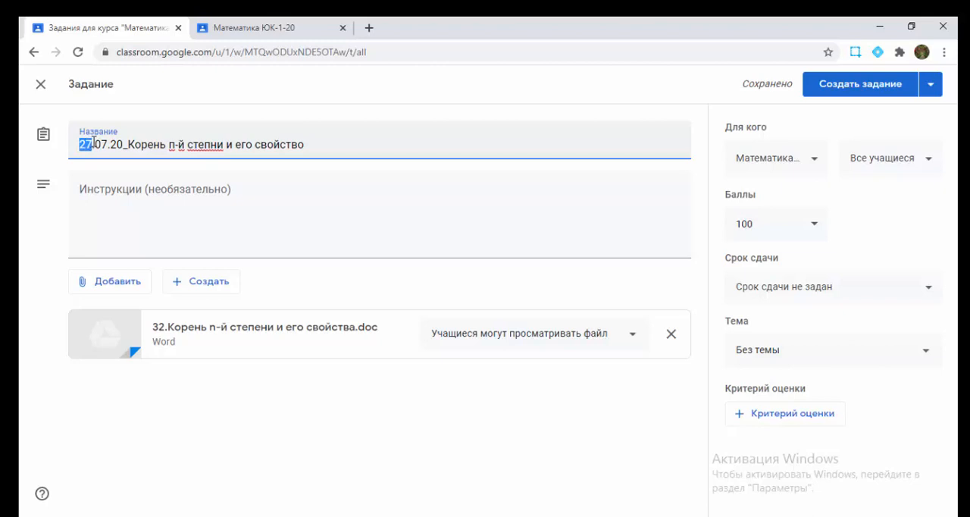
Step: Create a new topic for the assignment by reusing its title "27.07.20_Корень п-й степни и его свойство"
drag(80, 144, 369, 143)
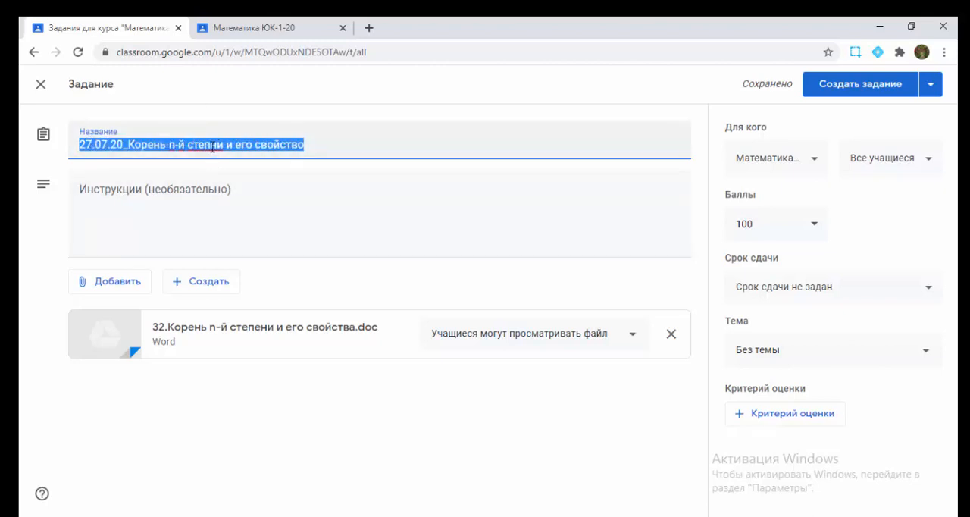
click(833, 349)
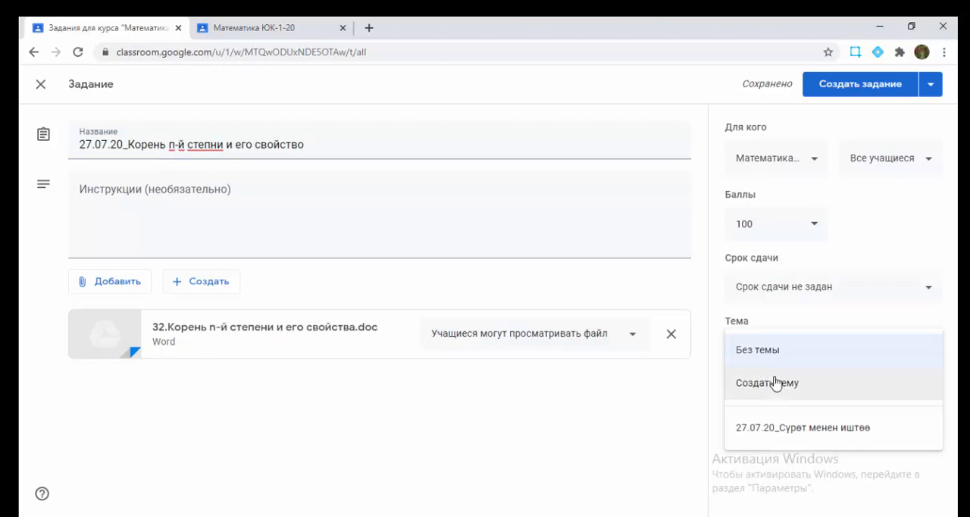
click(775, 384)
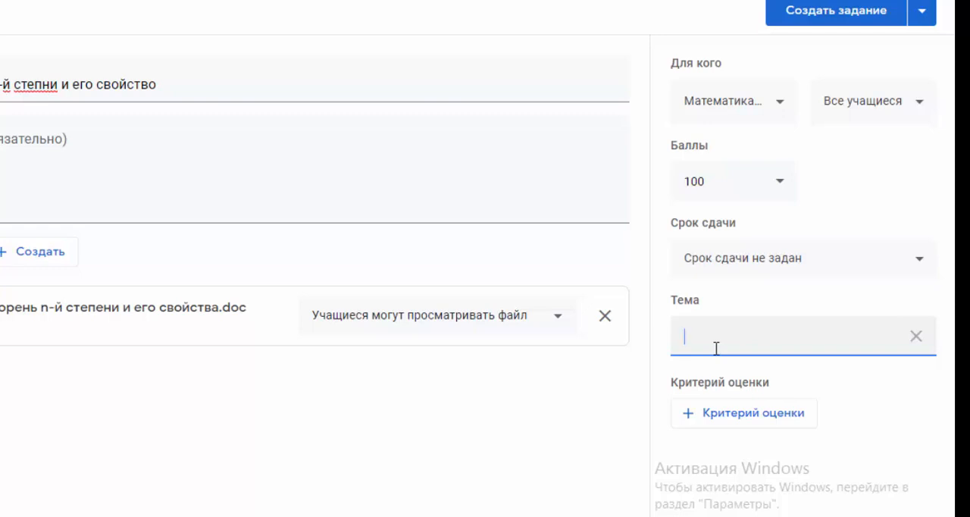
text(Корень n-й степни и его свойство)
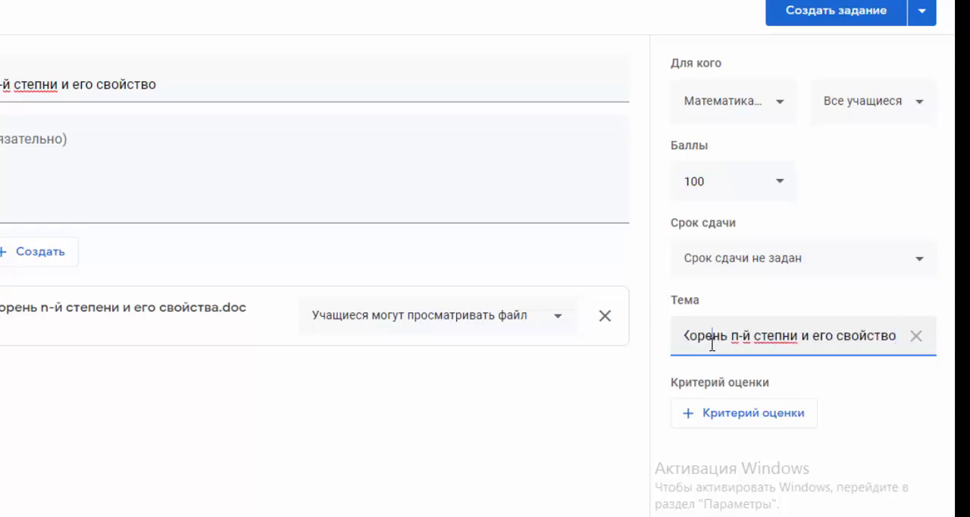
key(Home)
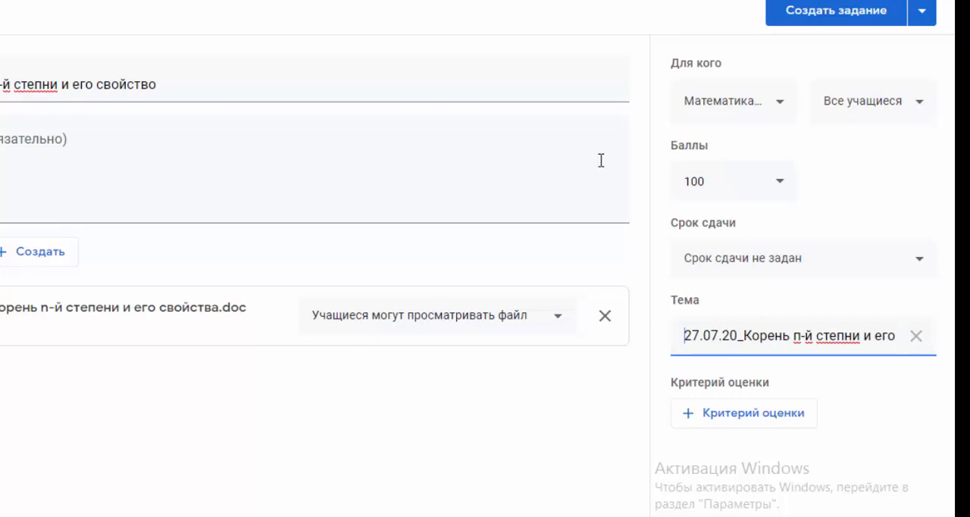
Step: Examine which classes the assignment can be given to and which points options it offers
click(777, 105)
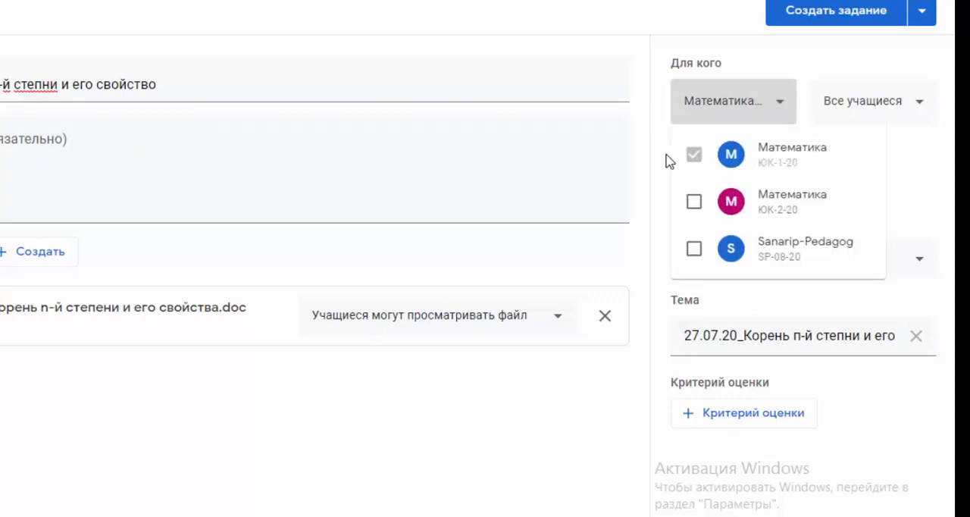
click(906, 158)
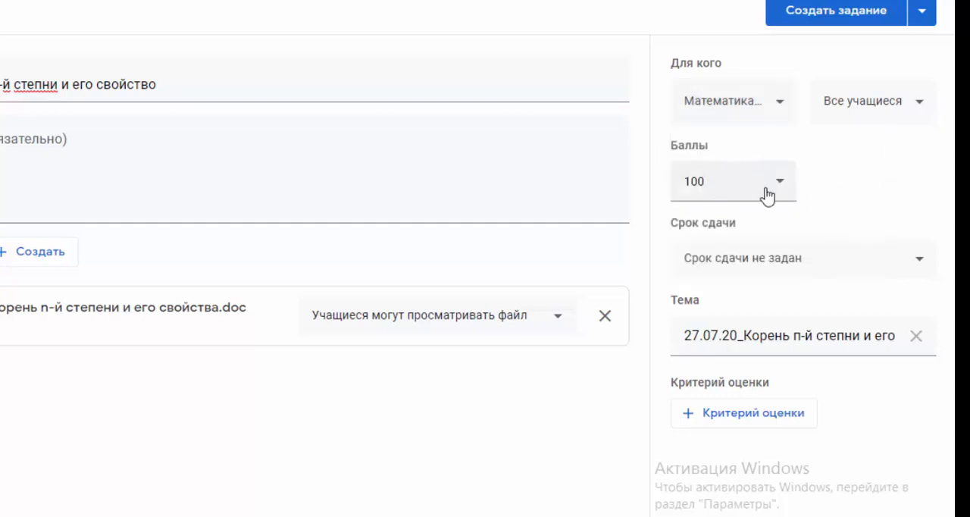
click(778, 189)
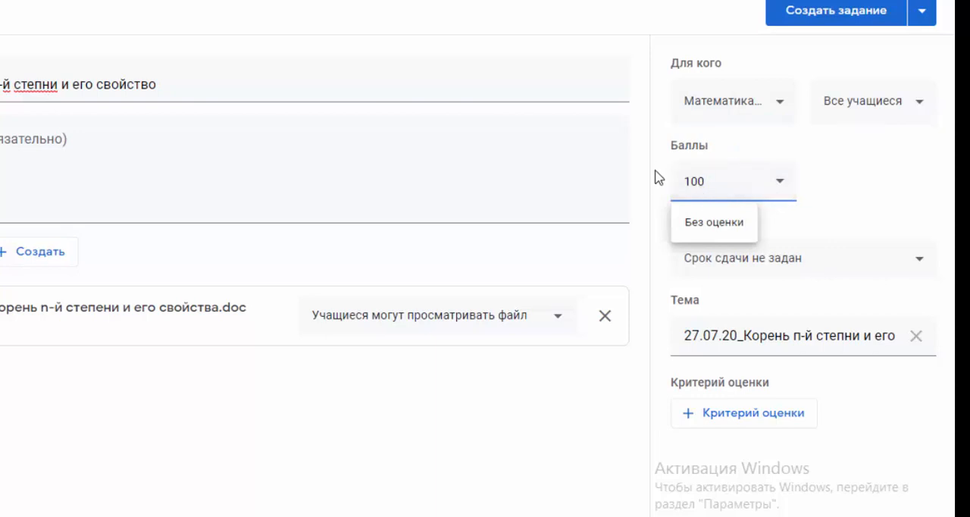
Step: Set the assignment's due date to tomorrow and publish the assignment
click(873, 271)
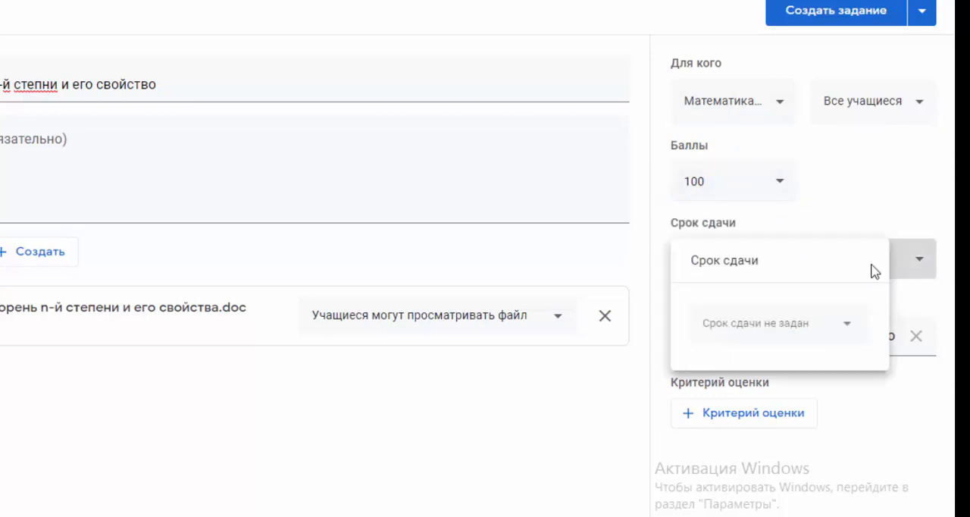
click(792, 334)
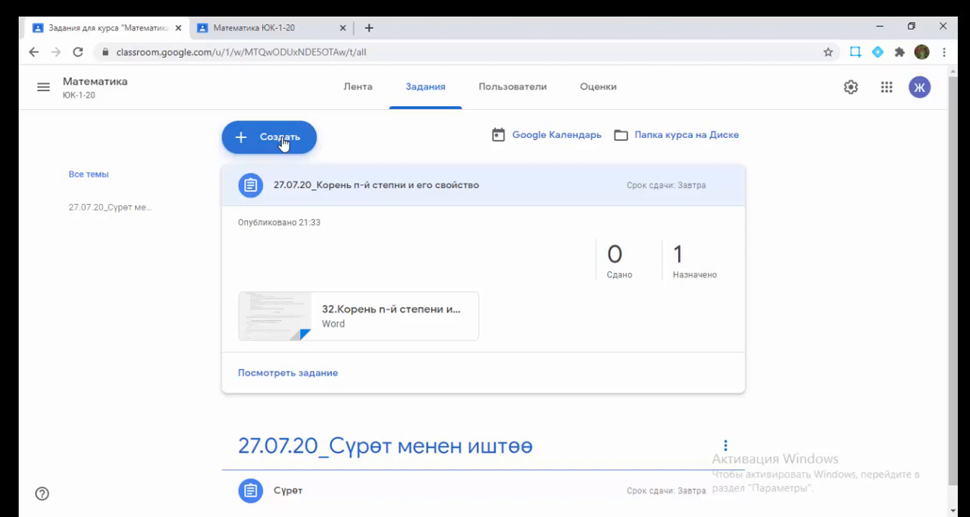
Step: Create a new assignment and attach the recent Google Drive presentation "Логарифмалар жана алардын касиеттери.pptx"
click(272, 143)
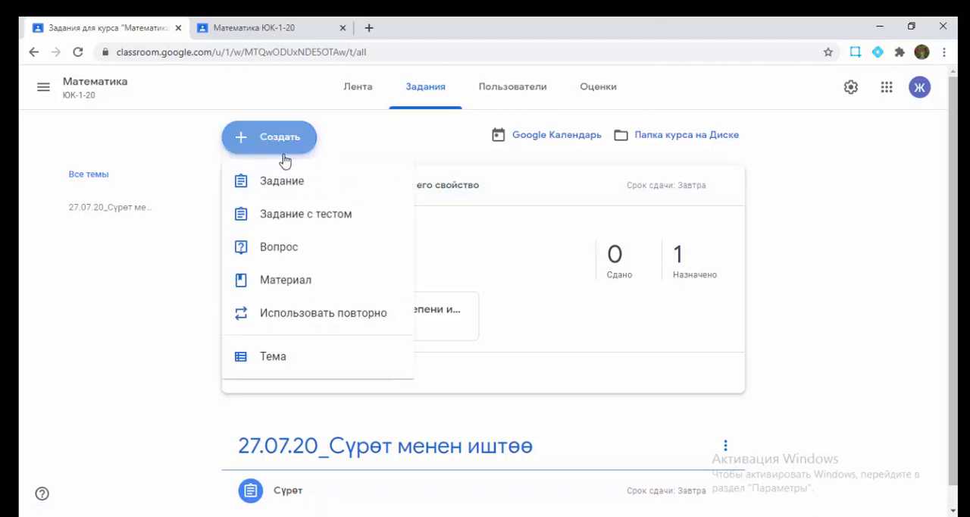
click(292, 188)
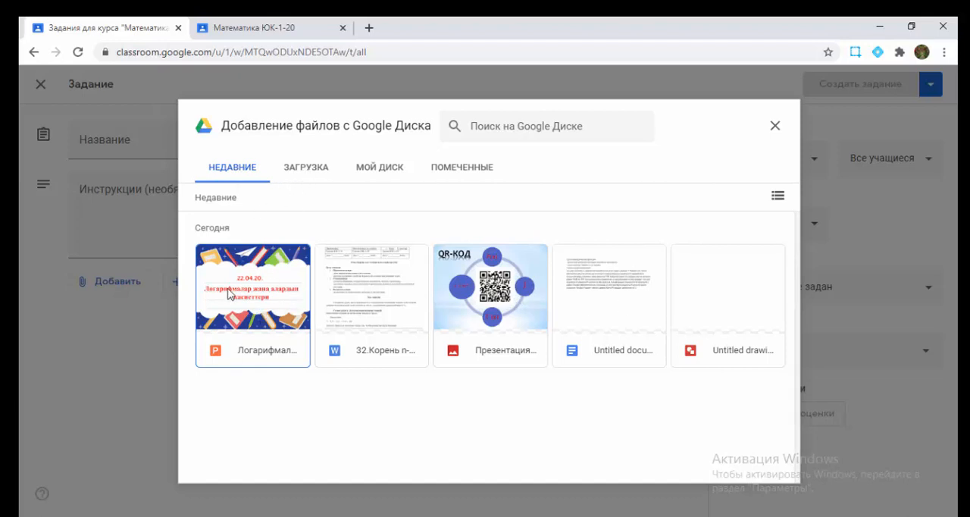
click(308, 171)
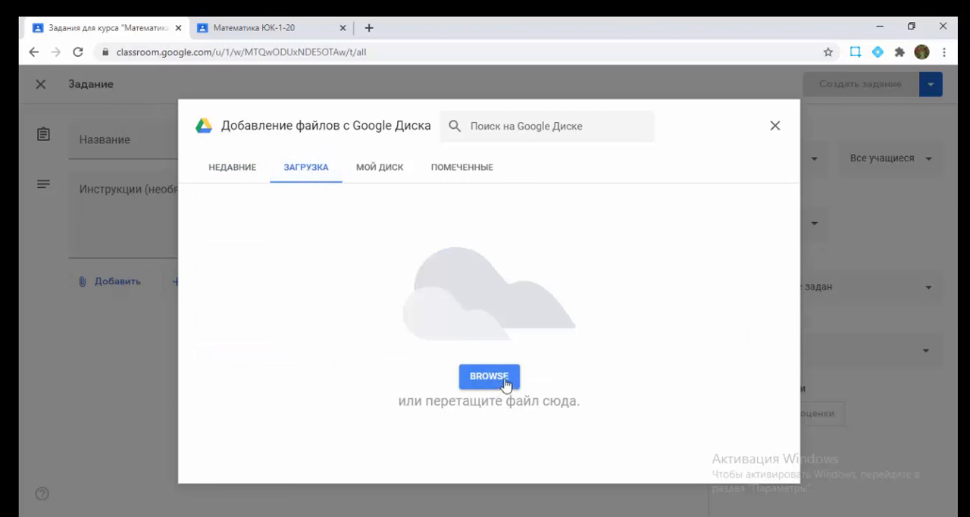
click(241, 173)
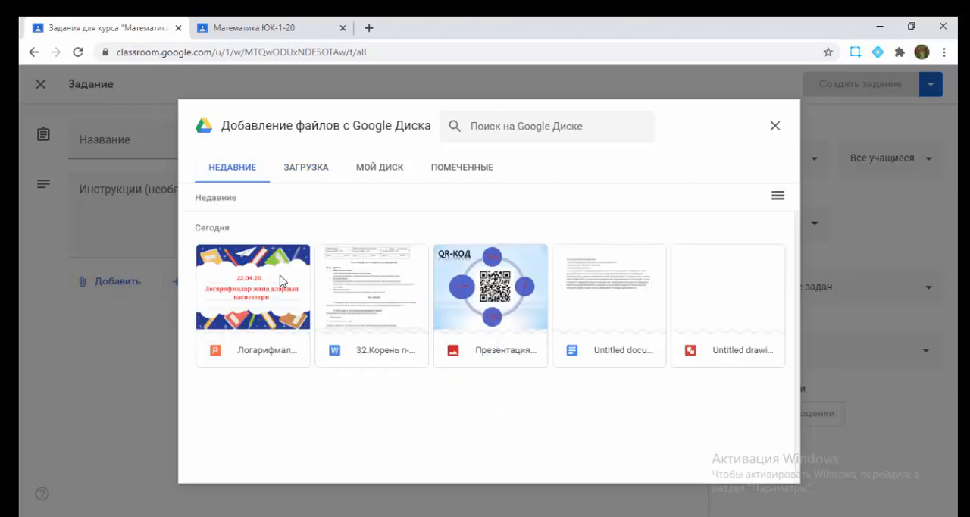
double_click(280, 281)
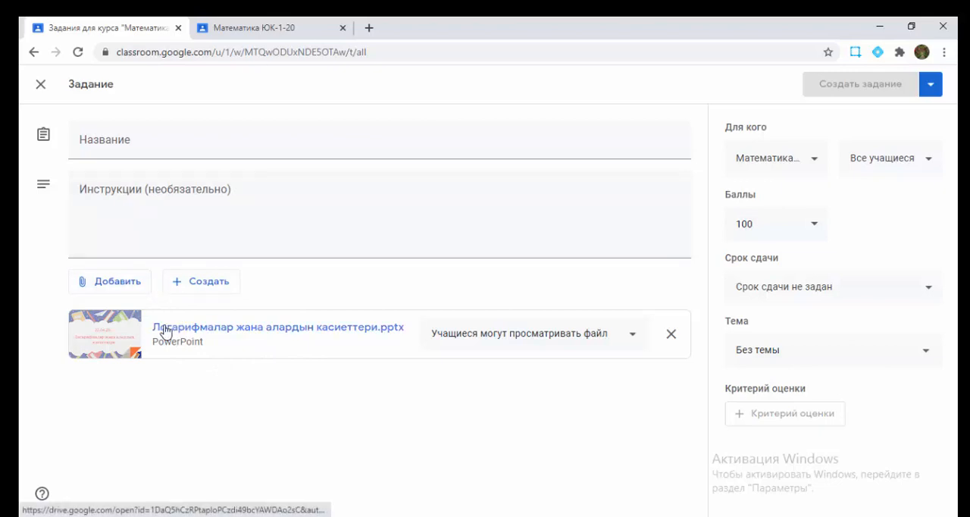
Step: Title the assignment "27.07.20_Логарифмалар жана алардын касиеттери"
click(103, 142)
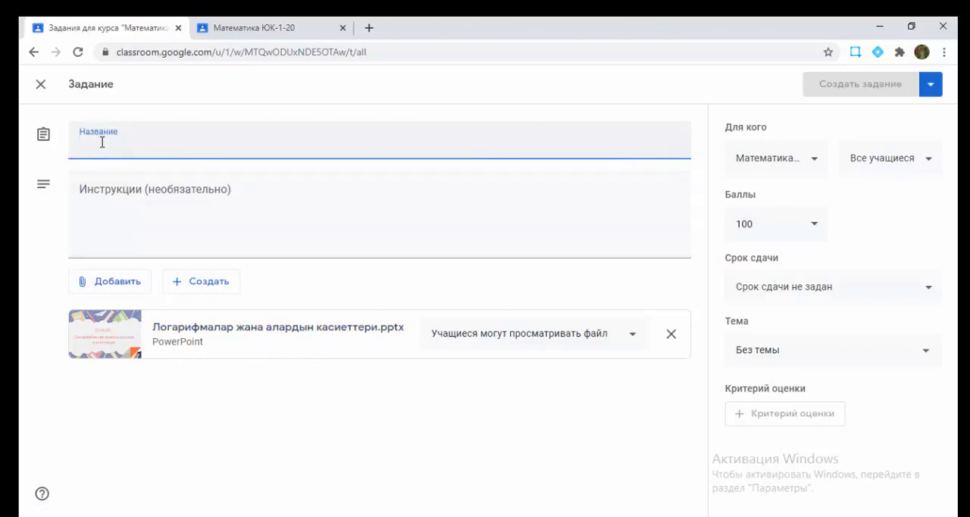
text(Логра)
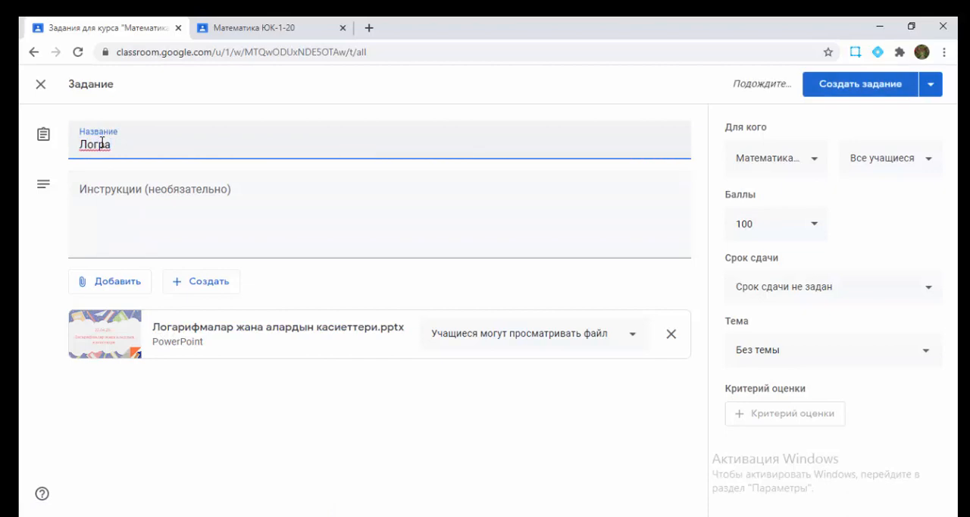
key(BackSpace)
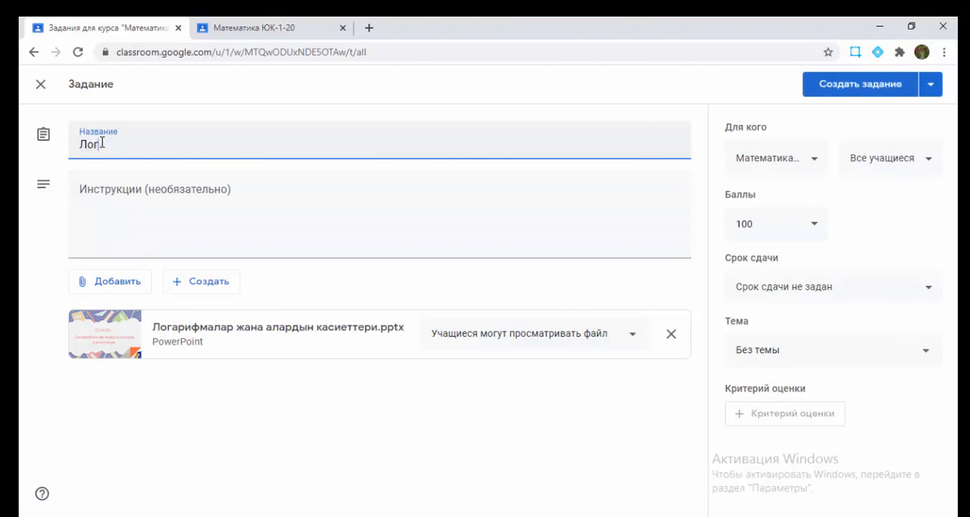
text(ифмалар жана алардын каар)
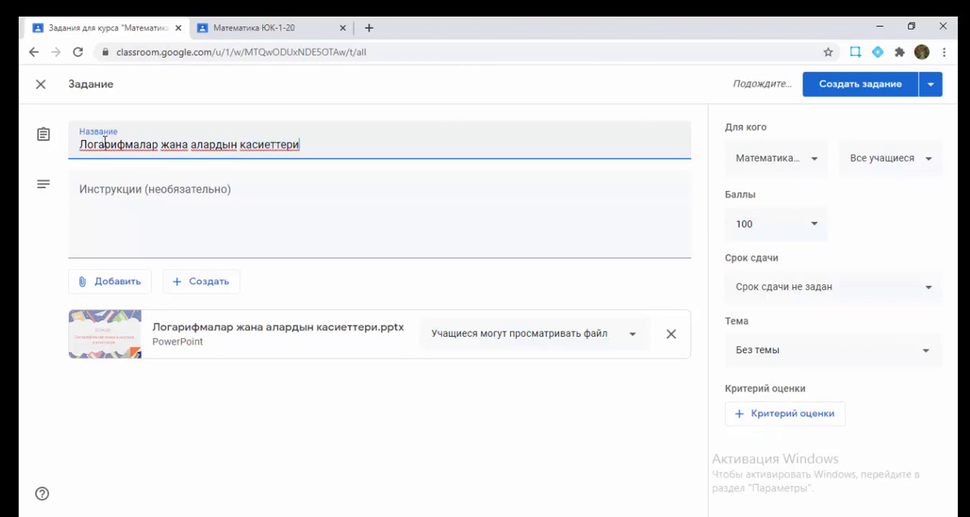
text(27.07.20_)
click(106, 198)
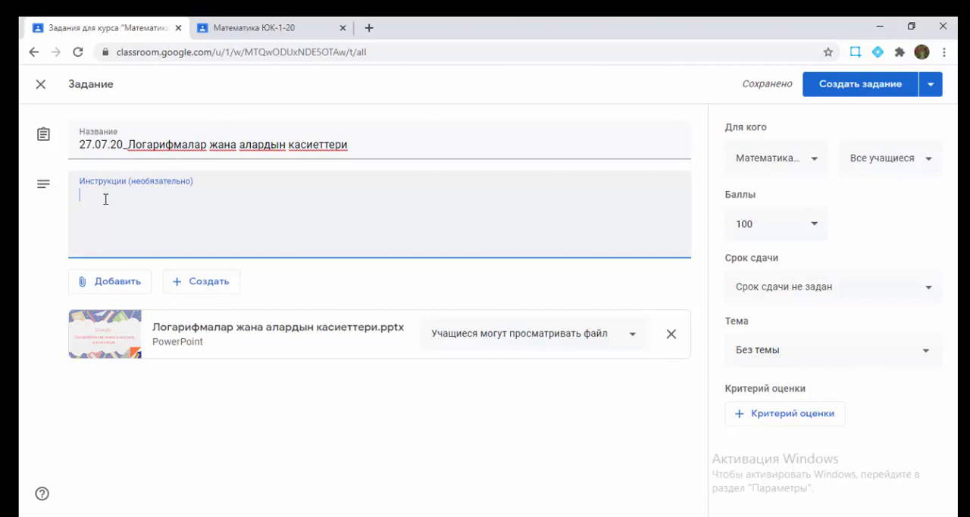
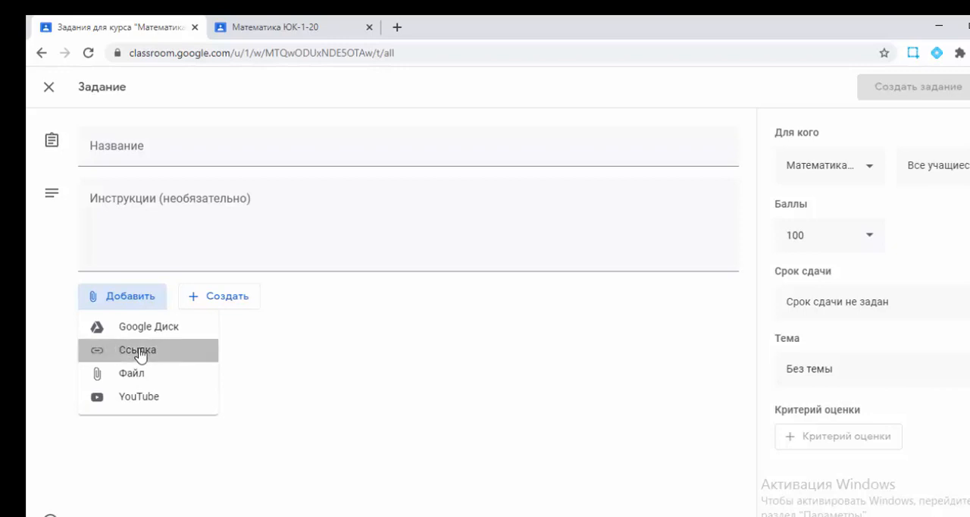
Step: Attach the YouTube video "Логарифмалар жана алардын касиеттери" to the new assignment by adding its copied web link
click(139, 353)
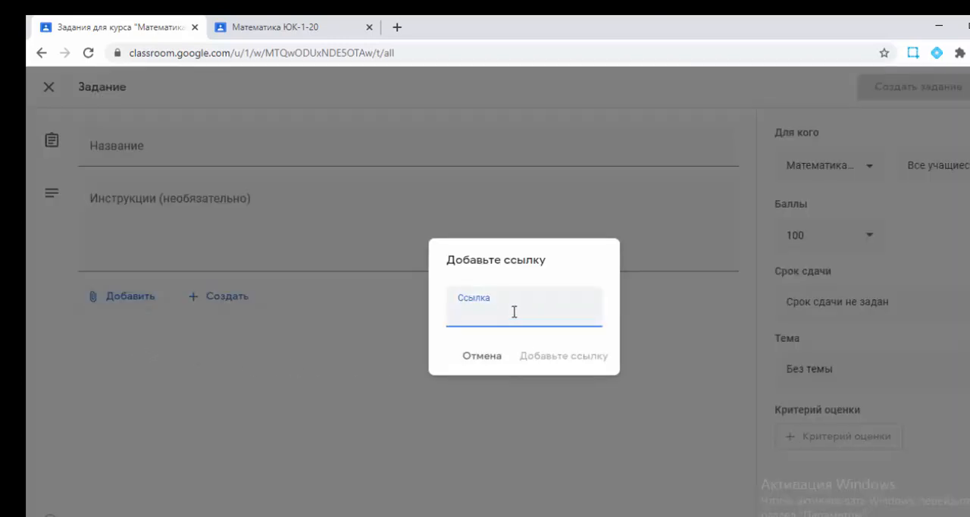
click(483, 356)
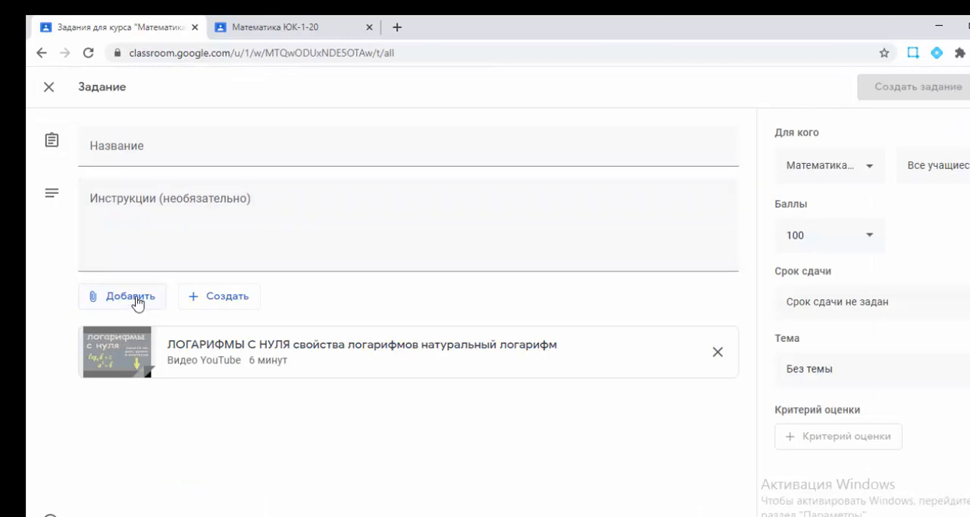
click(137, 301)
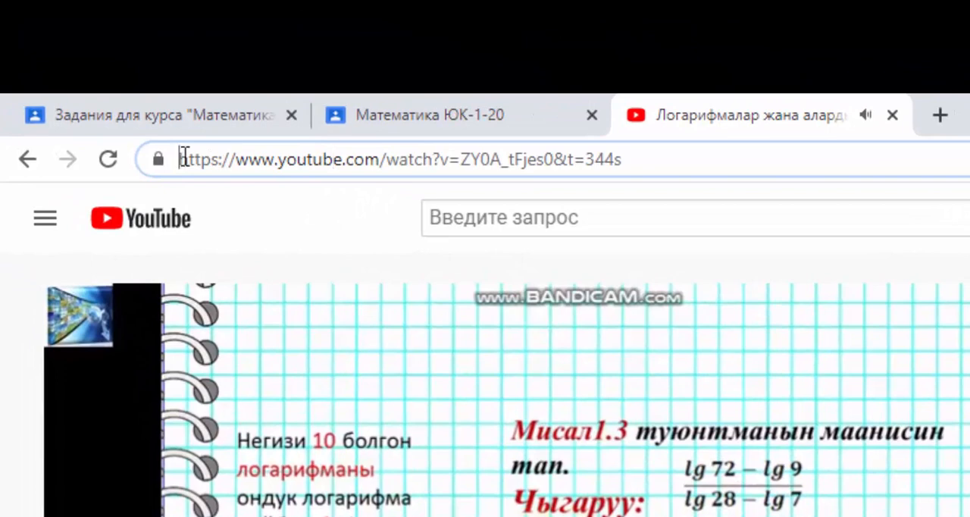
drag(183, 156, 706, 174)
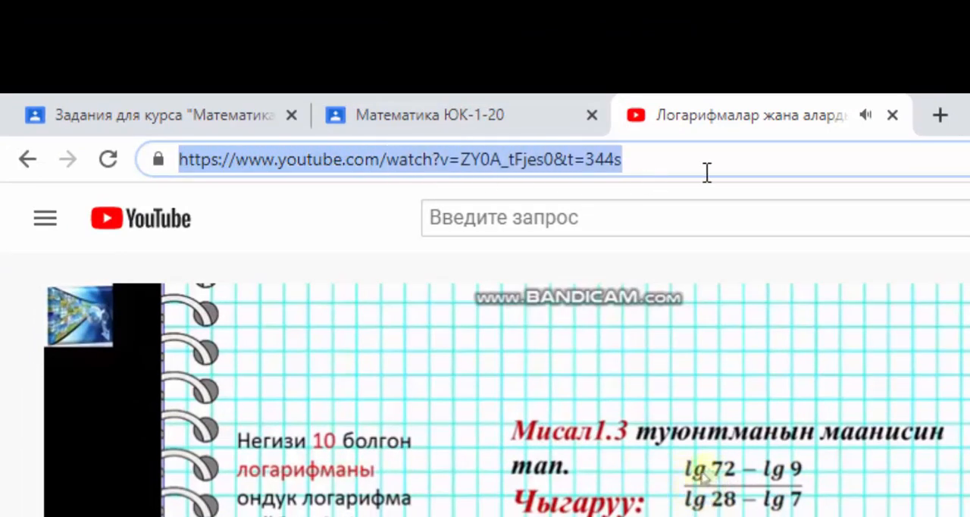
right_click(521, 159)
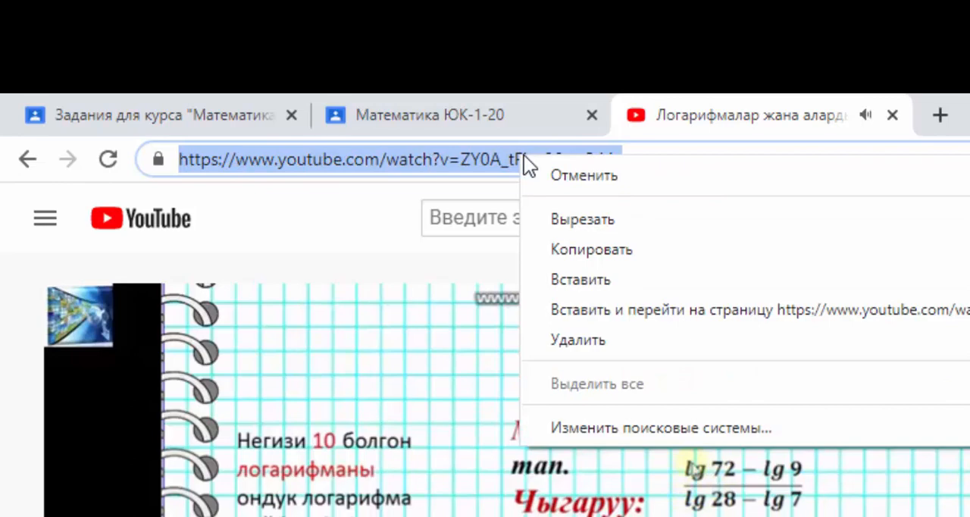
click(606, 251)
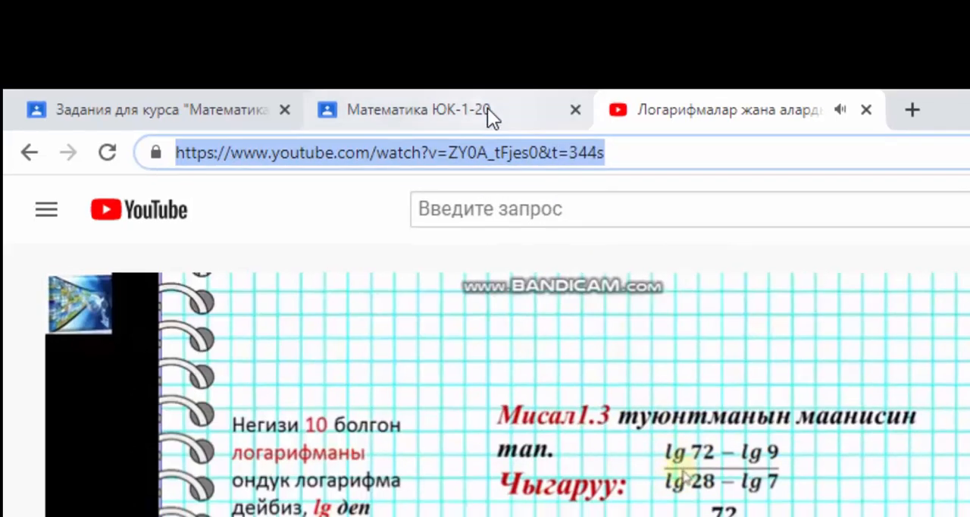
click(497, 114)
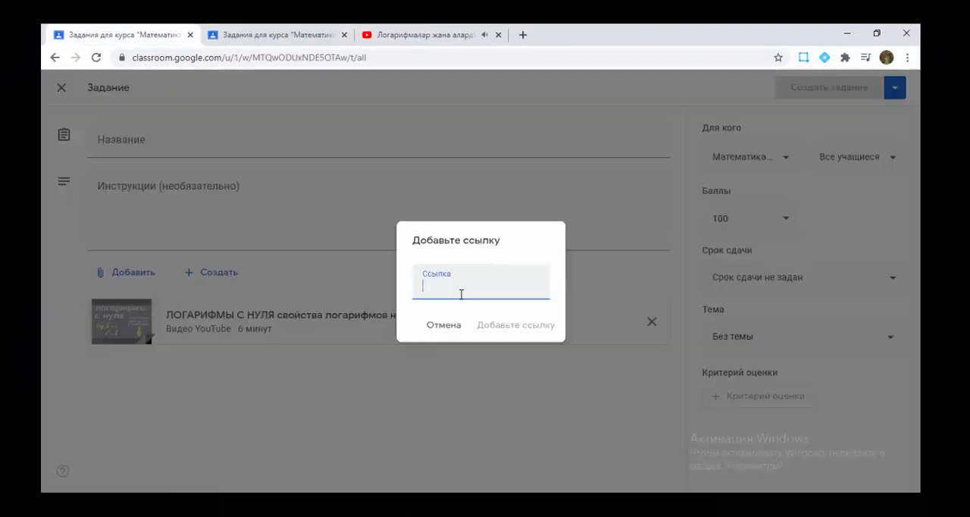
key(ctrl+v)
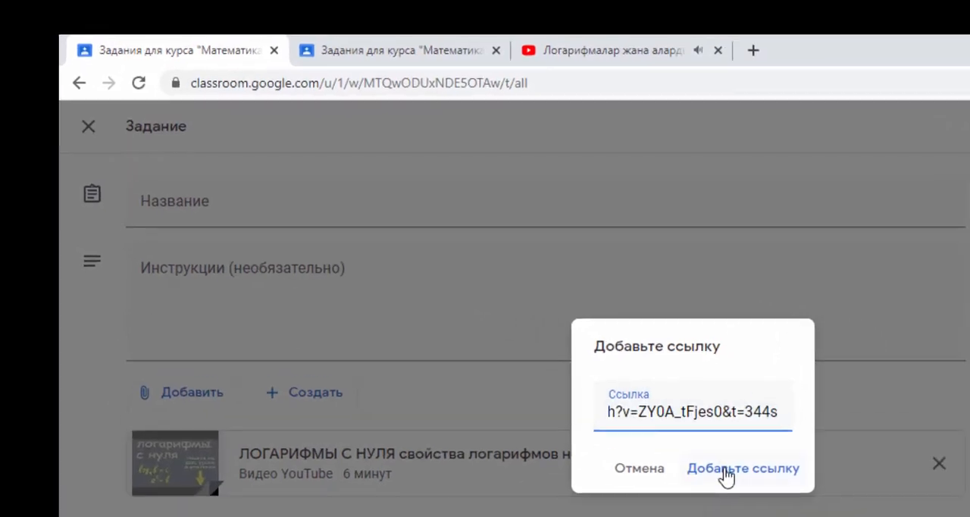
click(757, 496)
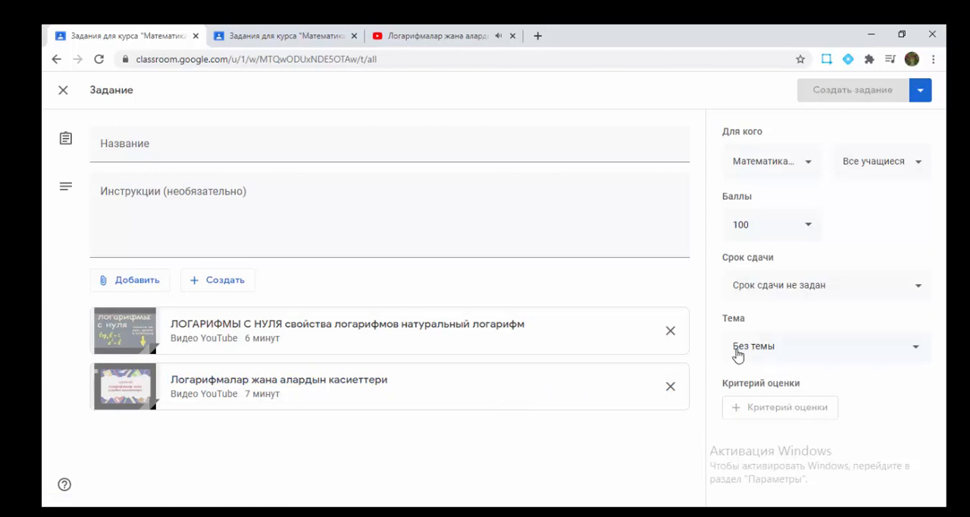
Step: Title the assignment with the videos "27.07.20_Логарифмалар жана алардын касиеттери" and publish it
click(166, 141)
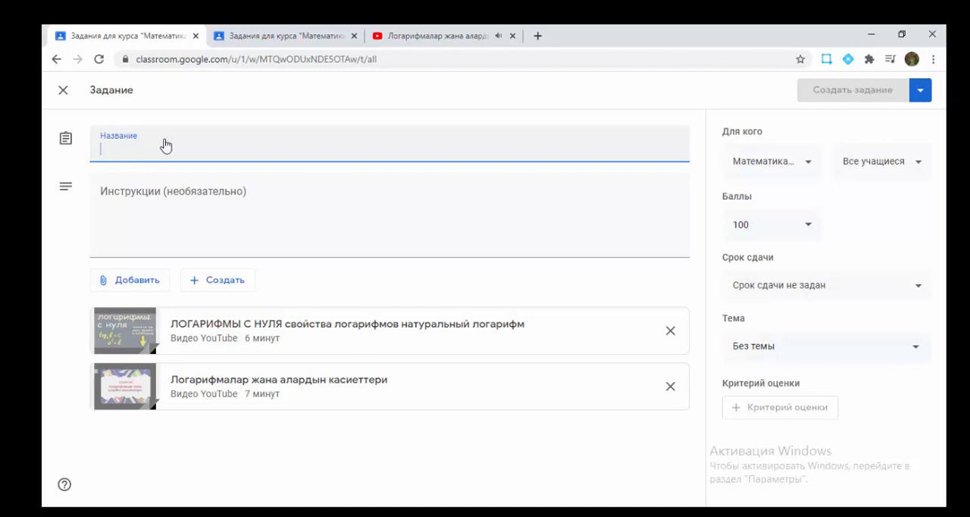
text(Логра)
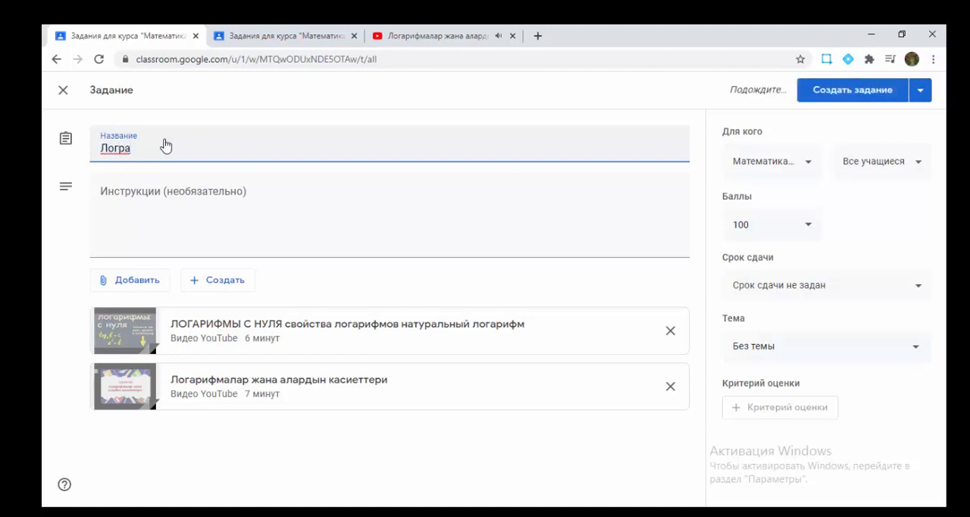
key(BackSpace)
key(BackSpace)
text(ар)
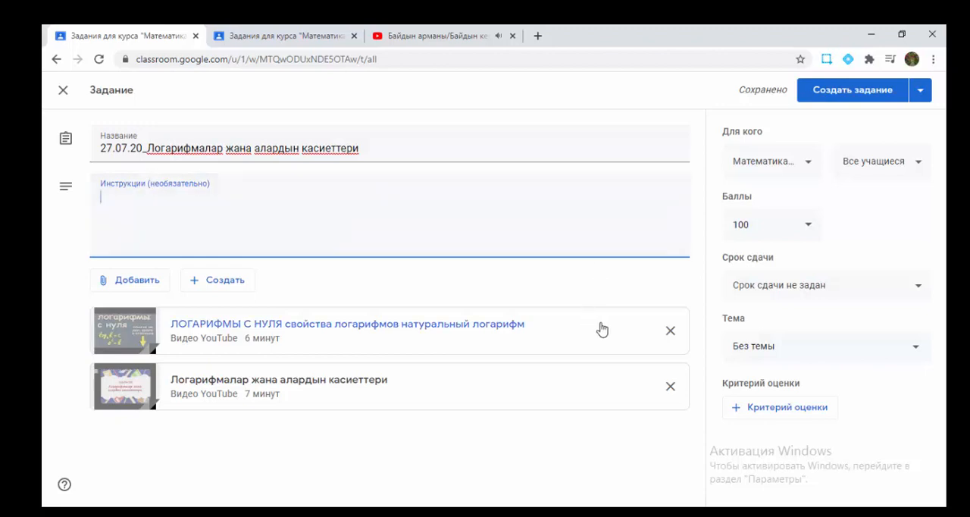
click(870, 92)
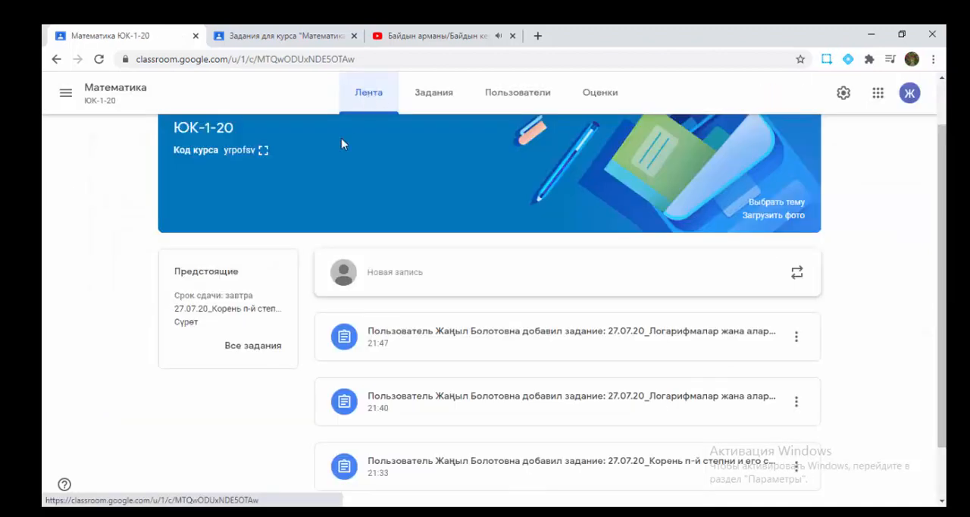
Step: Check the student work page of the newest logarithm assignment, and view the course's stream and classwork list as a student
scroll(660, 370, down, 2)
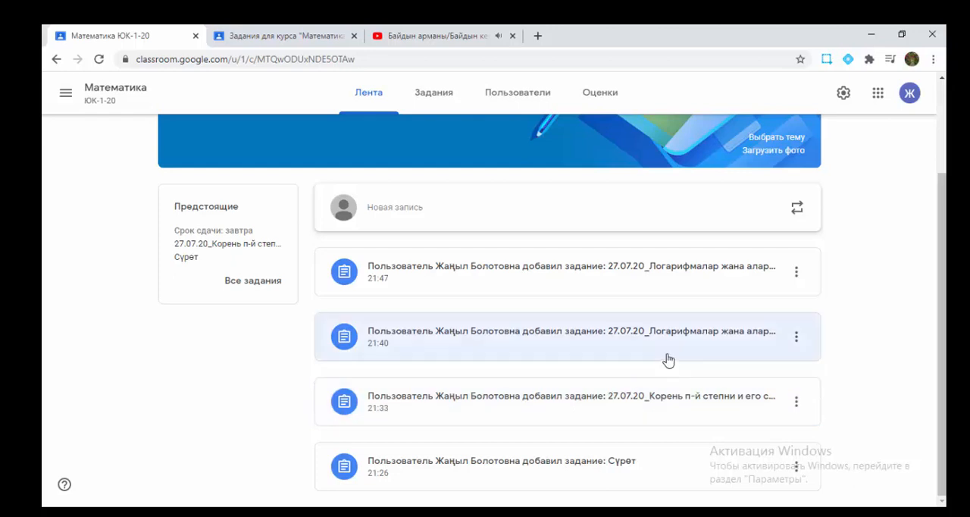
click(582, 275)
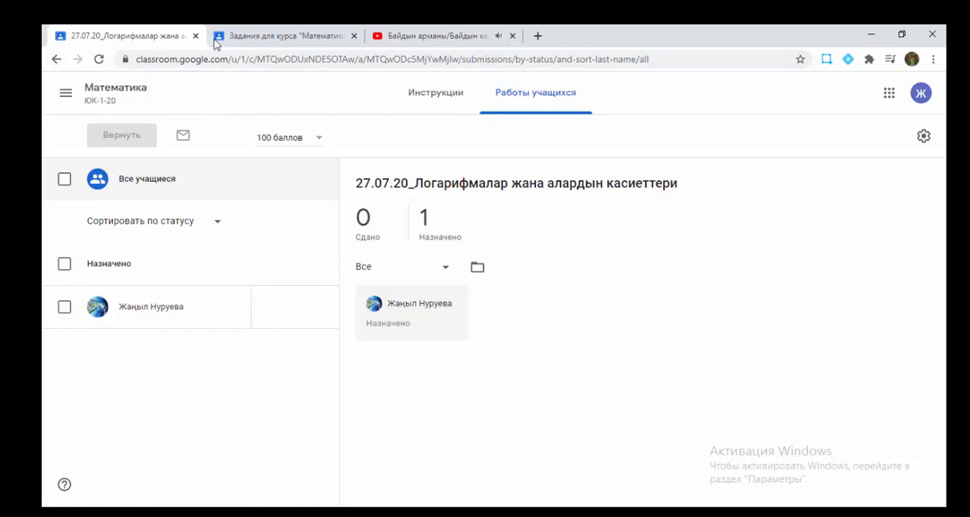
click(257, 38)
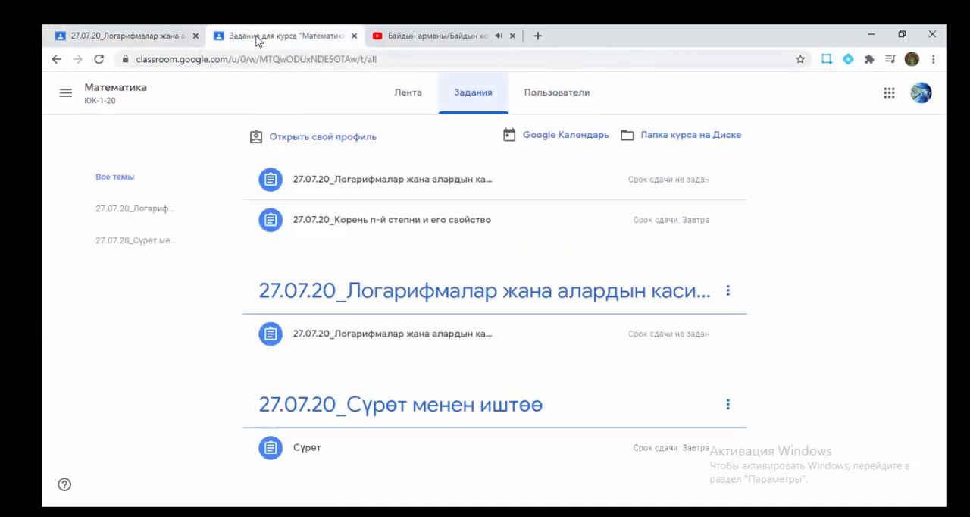
click(56, 59)
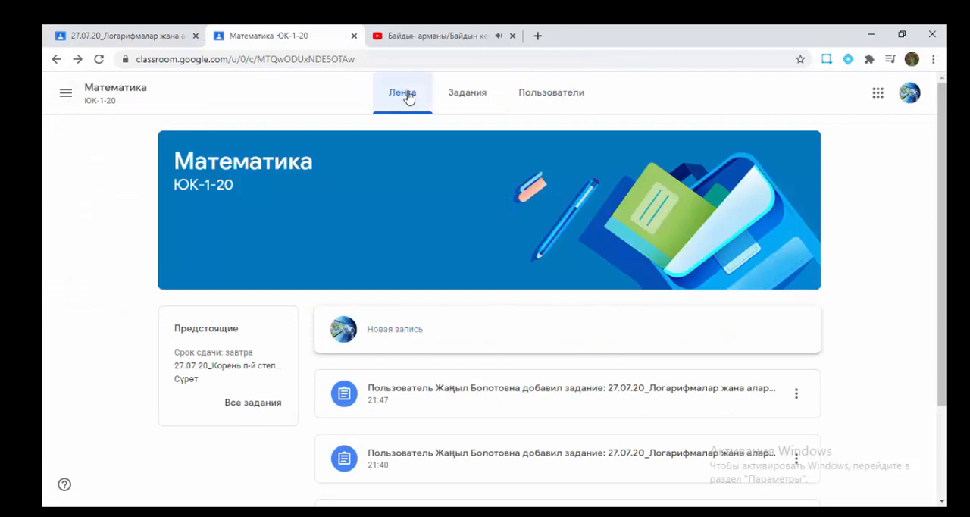
click(453, 96)
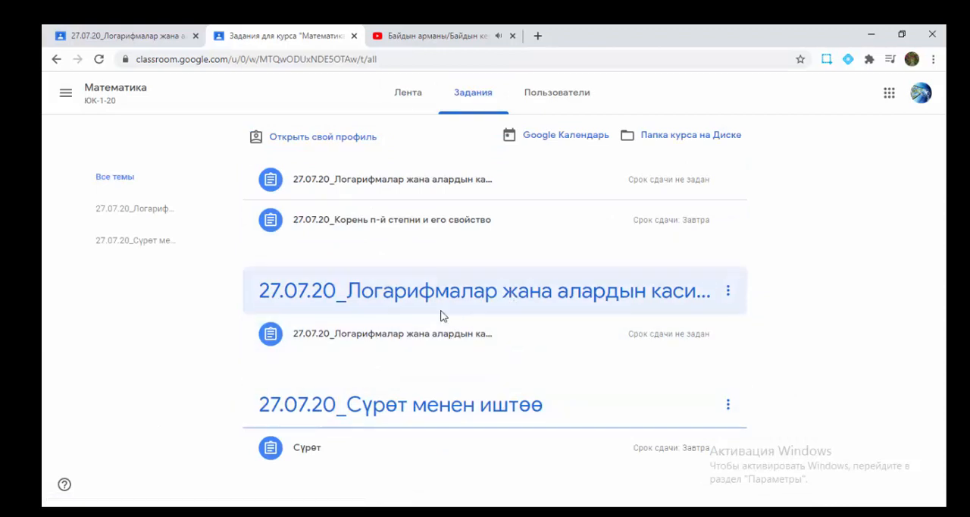
Step: View the assignments and comment fields in the "27.07.20_Сүрөт менен иштөө" topic and the logarithm topic as a student
click(426, 406)
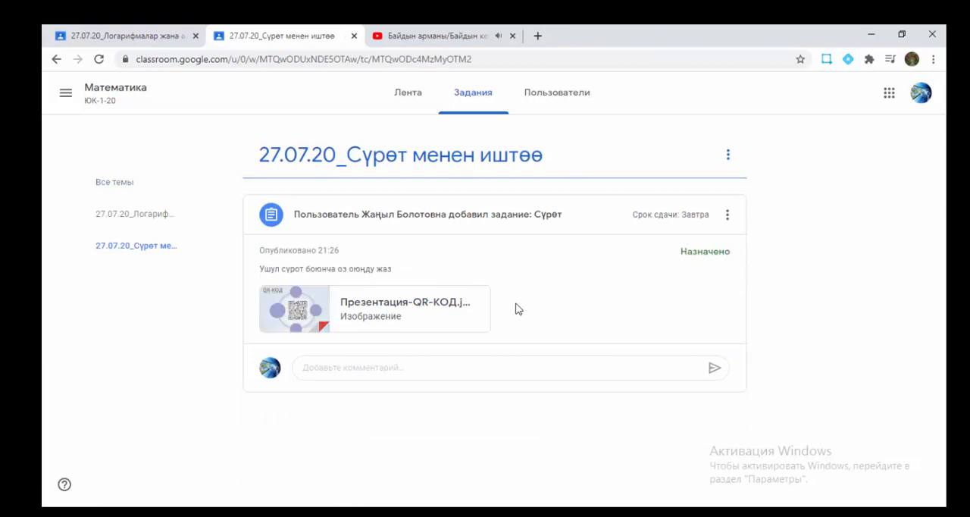
click(377, 369)
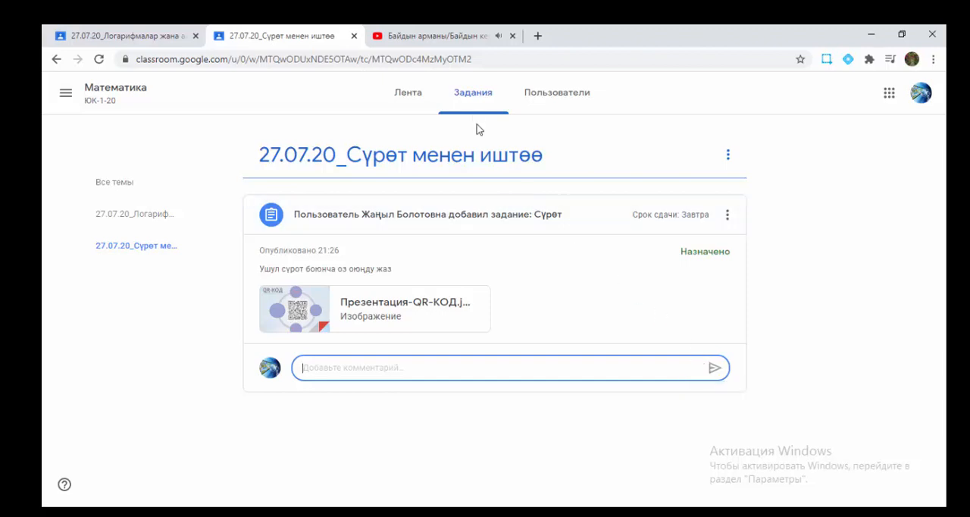
click(56, 60)
click(655, 300)
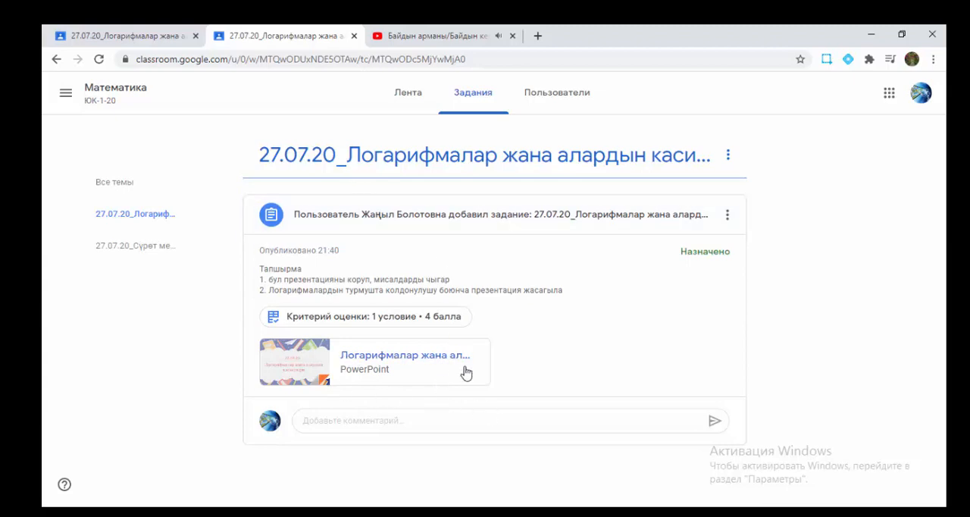
click(363, 427)
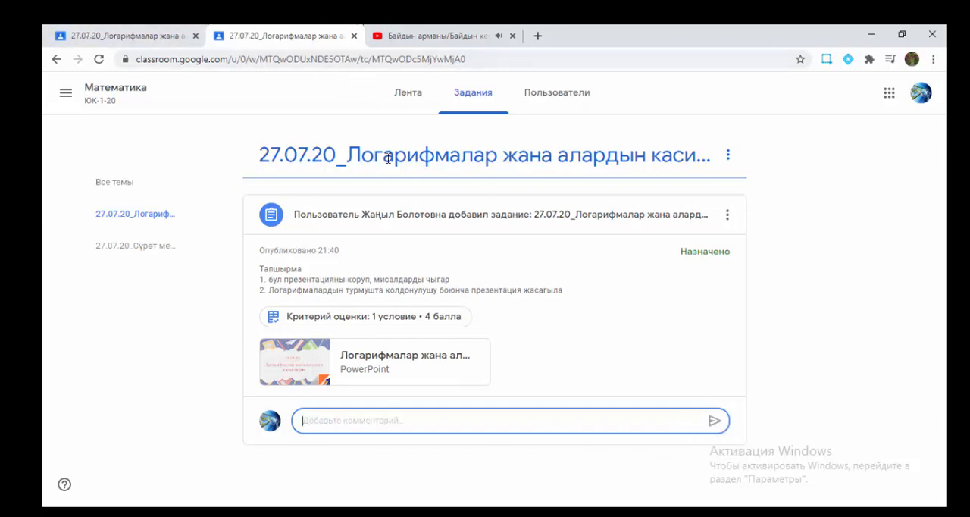
Step: Open the newest logarithm assignment from the stream as a student and preview its attached video "Логарифмалар жана алардын касиеттери"
click(413, 93)
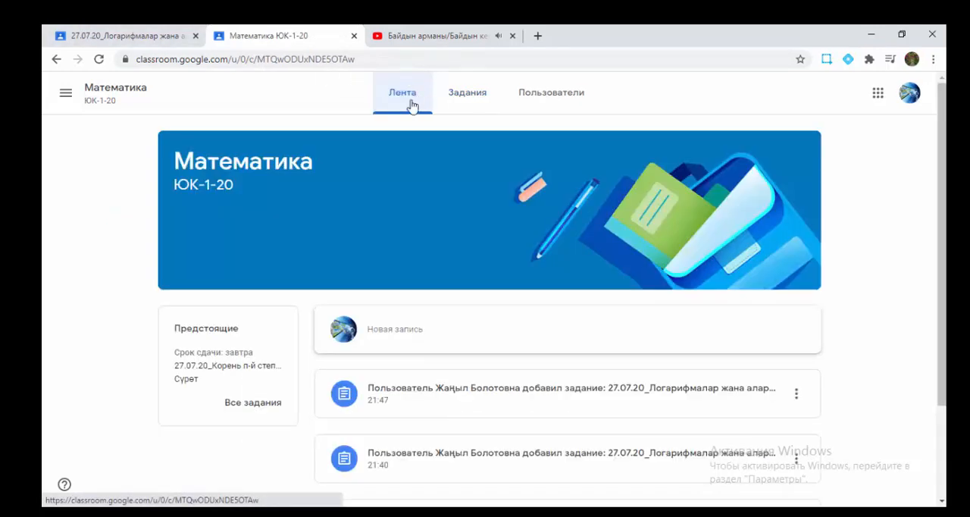
click(562, 391)
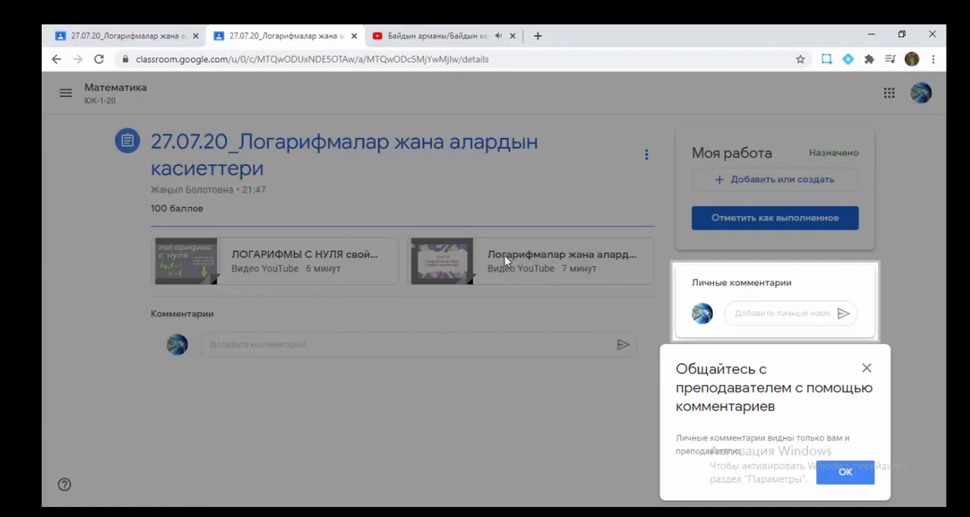
click(861, 474)
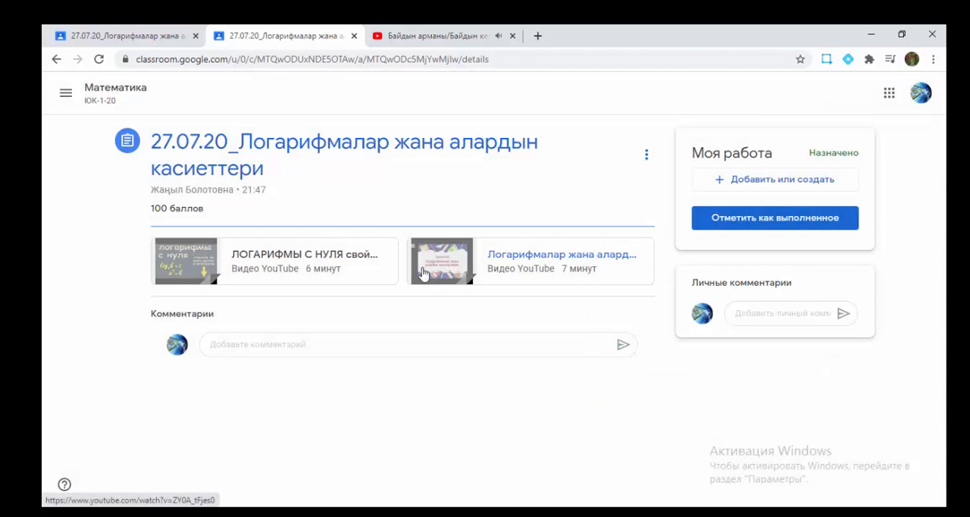
click(447, 261)
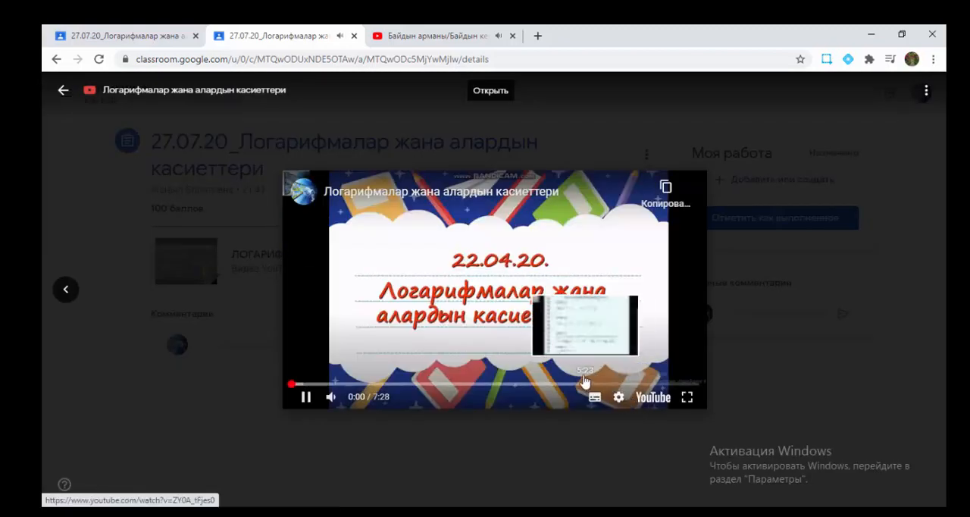
drag(353, 396, 374, 396)
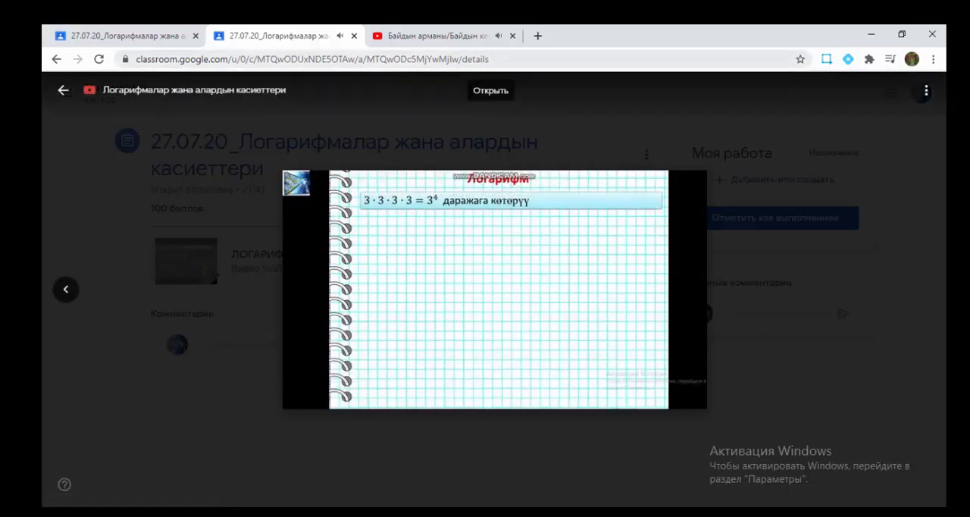
click(62, 92)
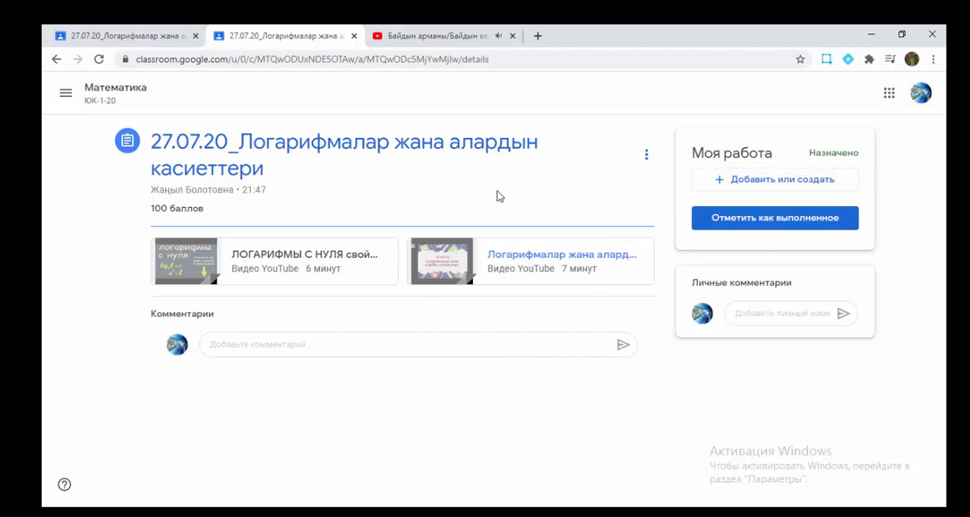
Step: Try to attach a recent Google Drive file to the student's work for the assignment
click(724, 183)
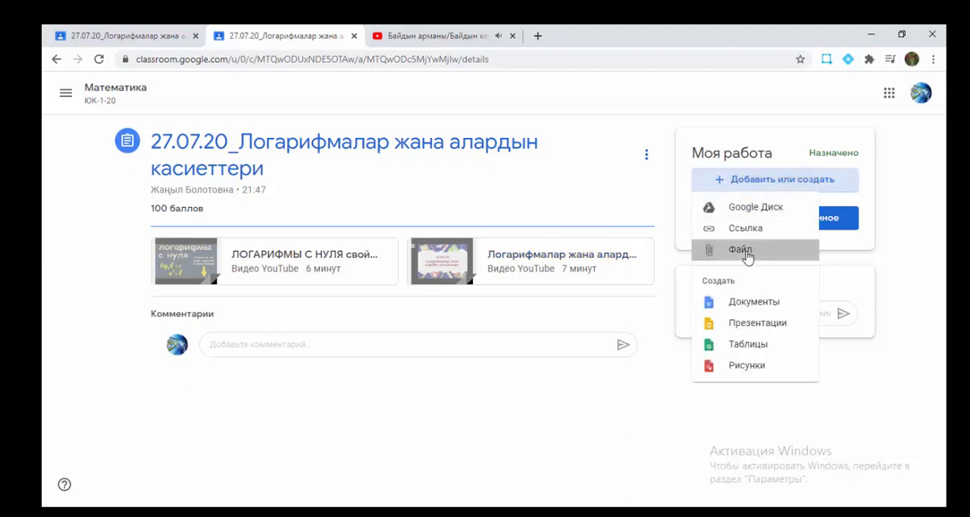
click(743, 253)
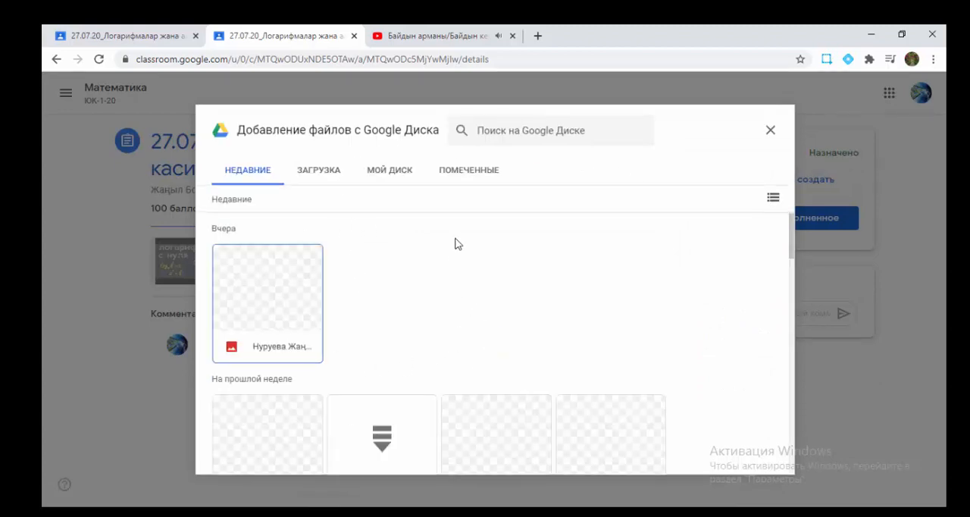
click(318, 172)
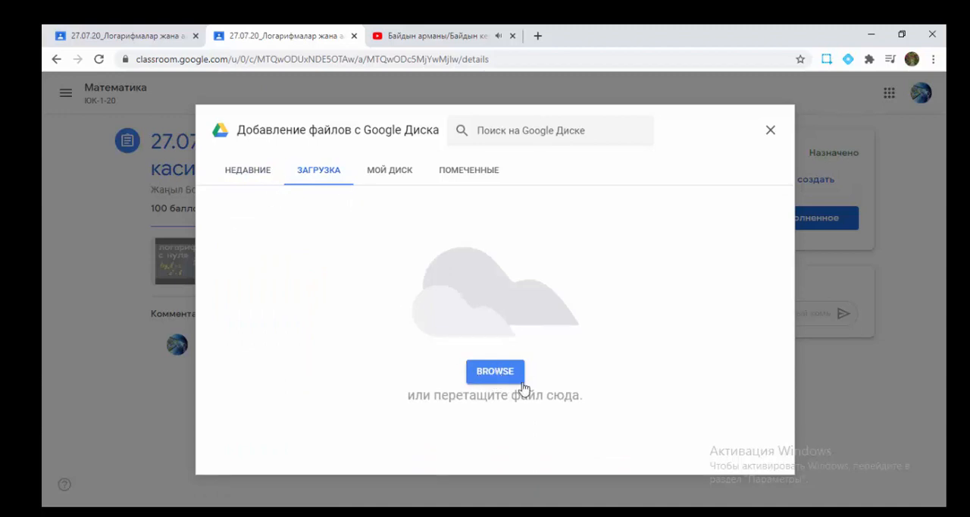
click(242, 169)
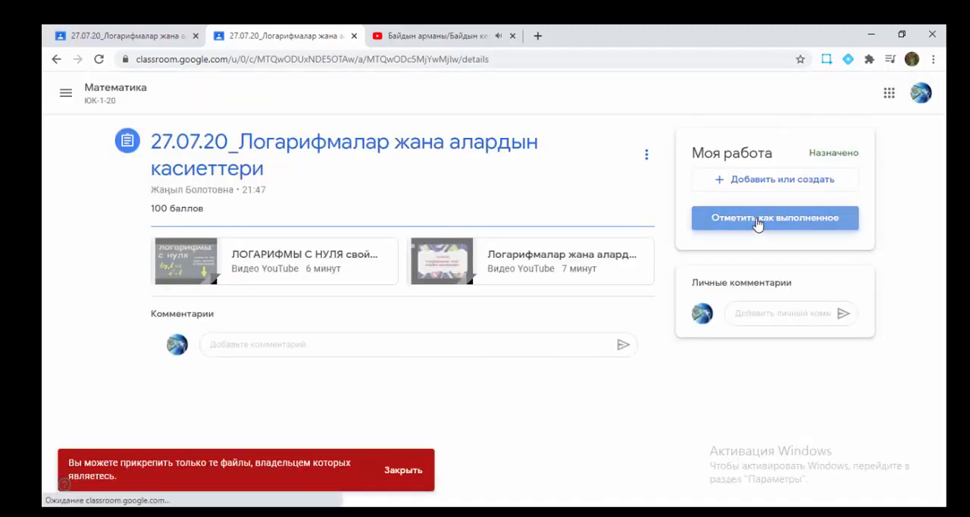
Step: Mark the logarithm assignment as done without an attached file and begin a private comment to the teacher
click(758, 221)
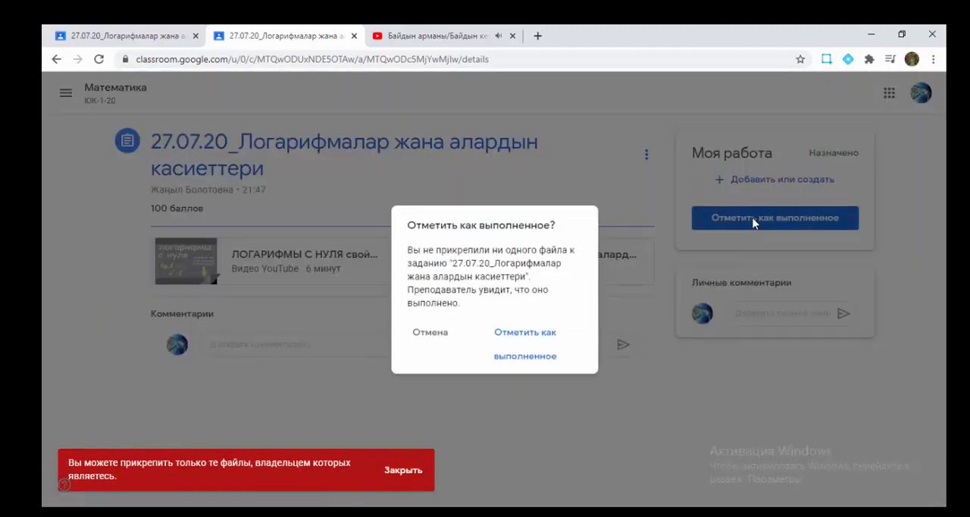
click(515, 364)
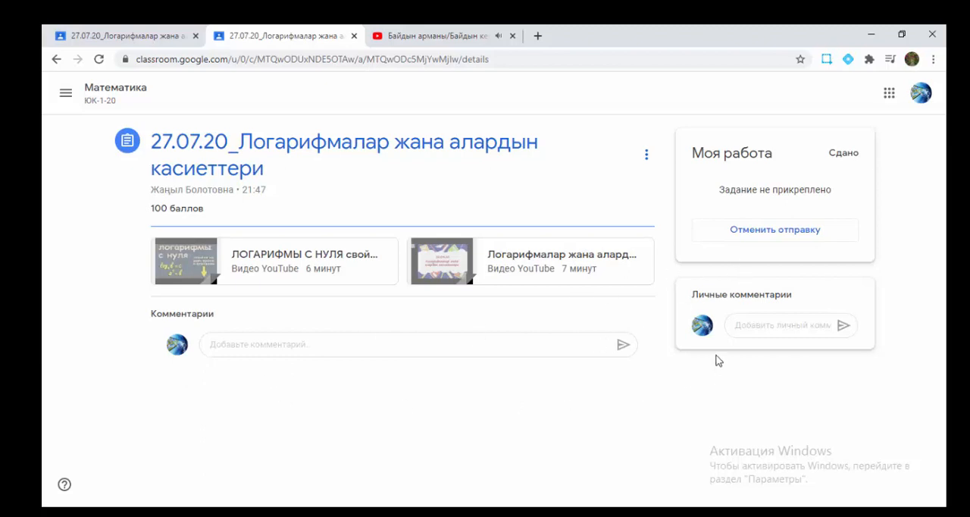
click(756, 326)
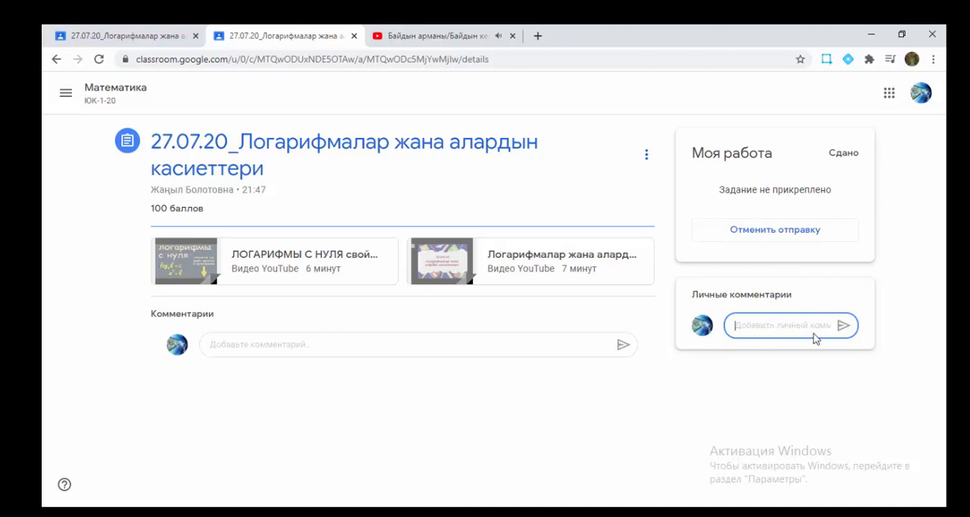
Step: Return to the teacher's view and check the turned-in student work for "27.07.20_Логарифмалар жана алардын касиеттери"
click(162, 36)
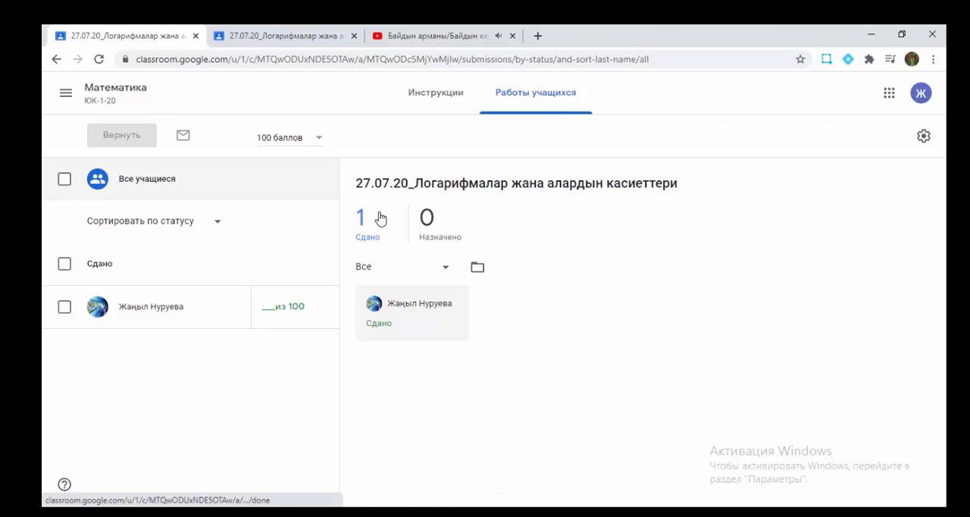
click(55, 60)
click(55, 60)
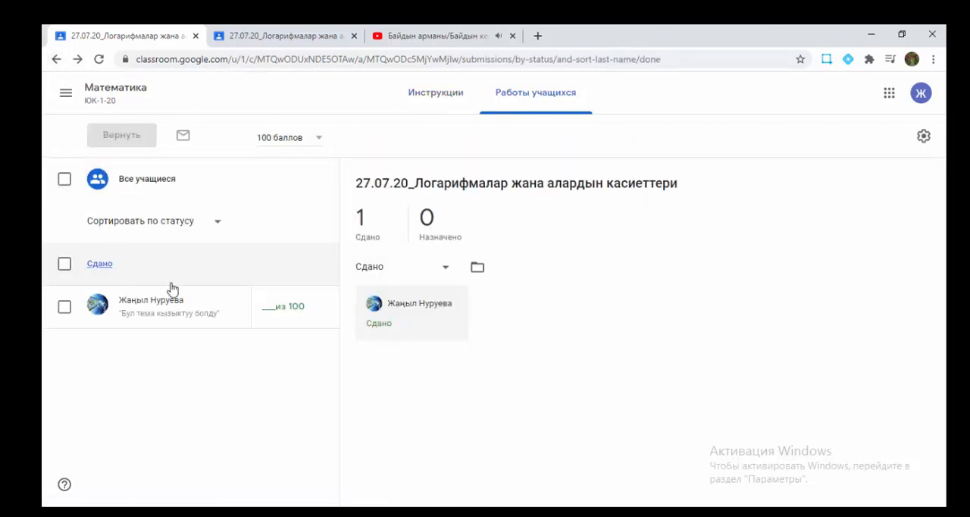
Step: Open the Математика ЮК-1-20 course as the teacher and look through the assignment posts in its stream
click(66, 94)
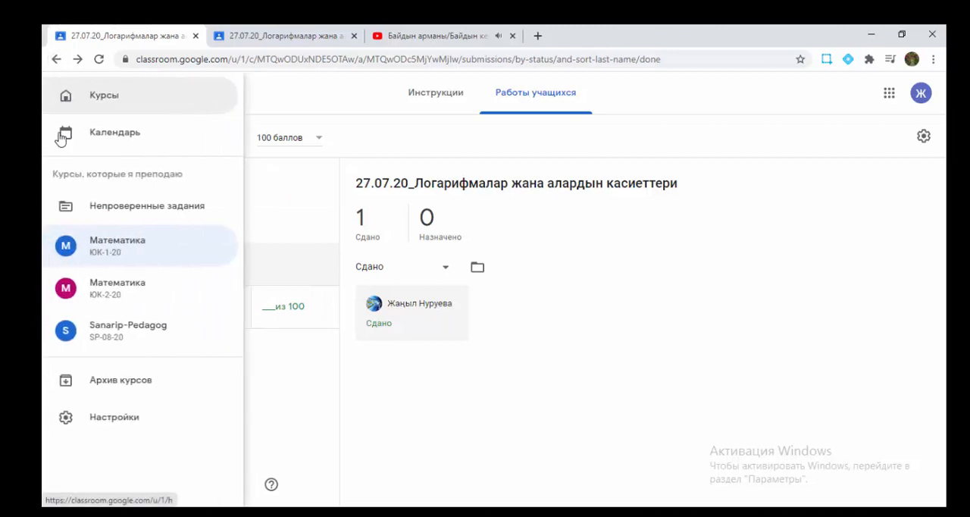
click(137, 255)
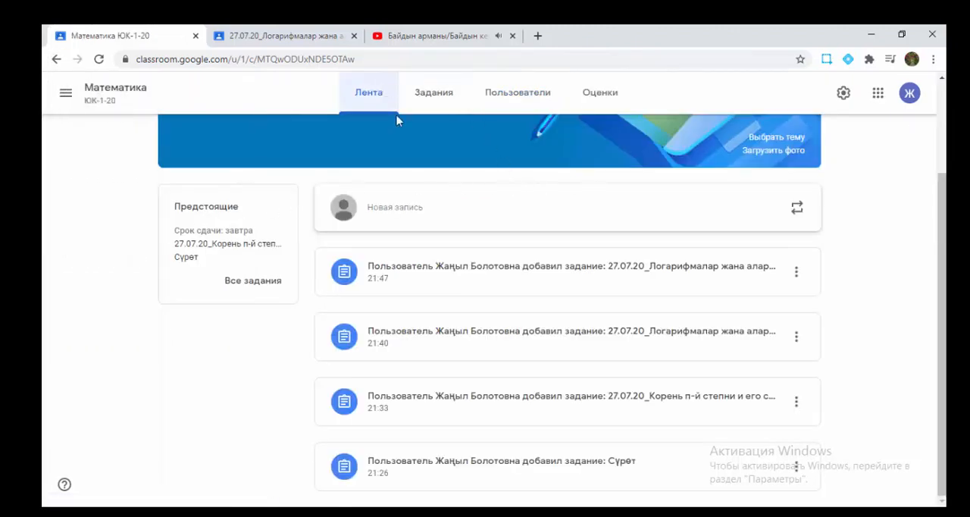
scroll(589, 225, up, 2)
scroll(591, 222, down, 2)
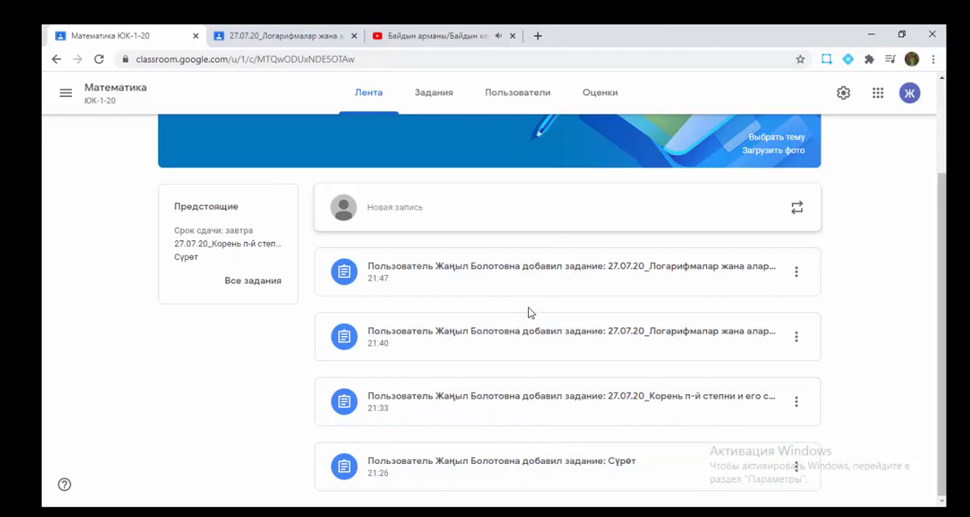
Step: Review the course's classwork and open the list of students still assigned "27.07.20_Корень n-й степни и его свойство"
click(436, 97)
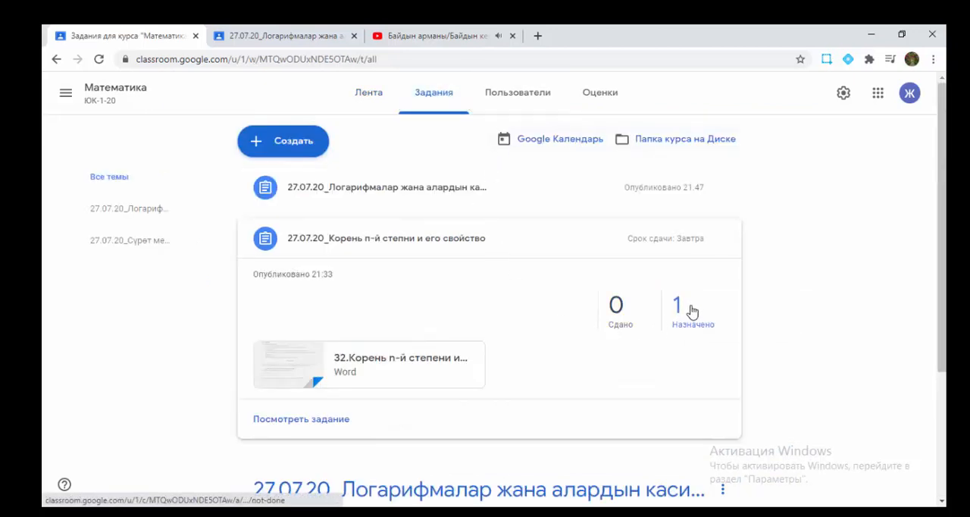
scroll(695, 320, down, 3)
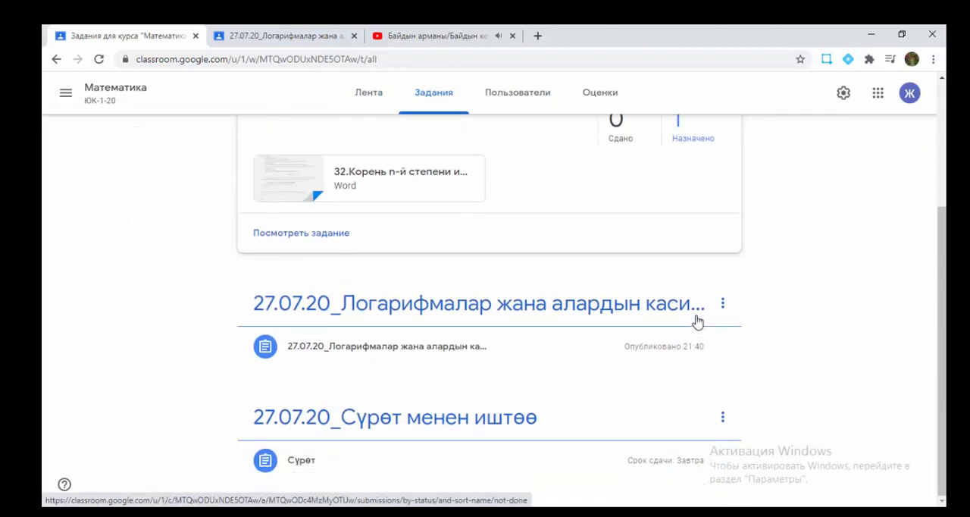
scroll(657, 362, up, 3)
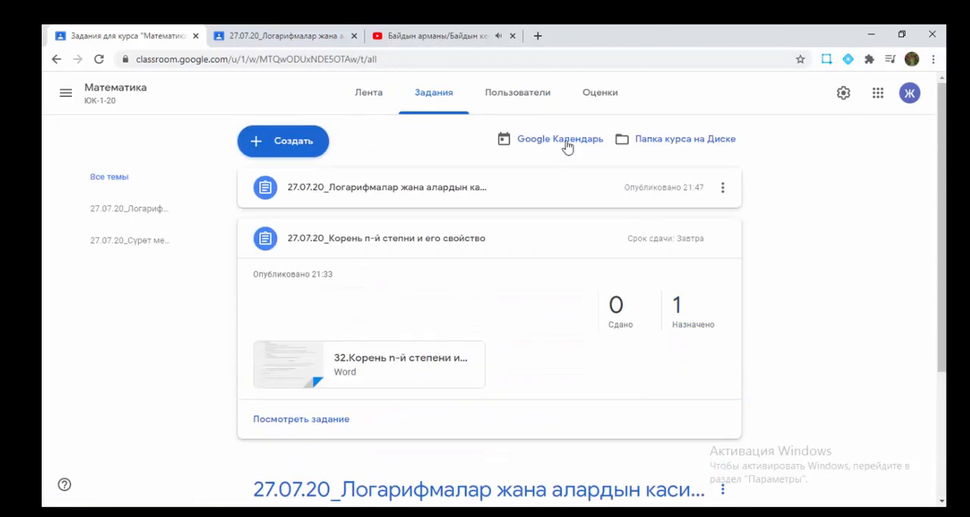
click(687, 307)
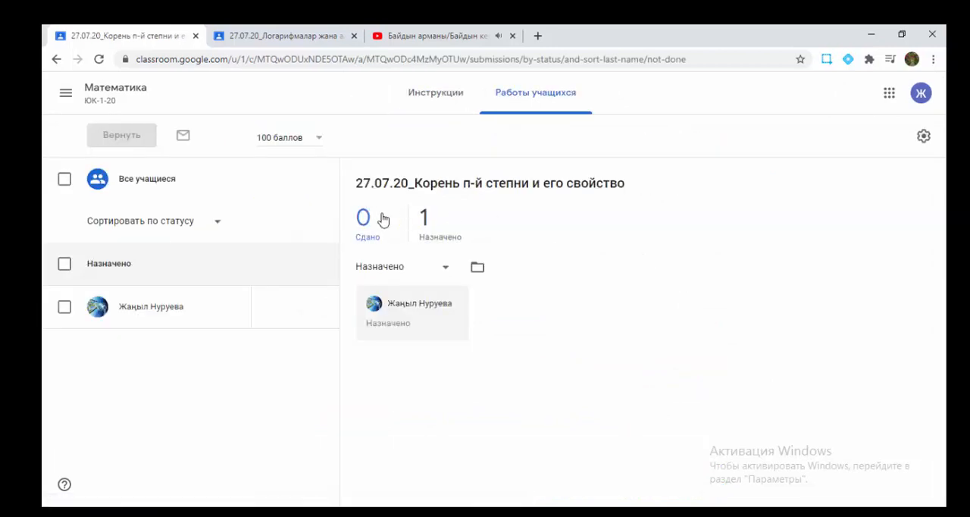